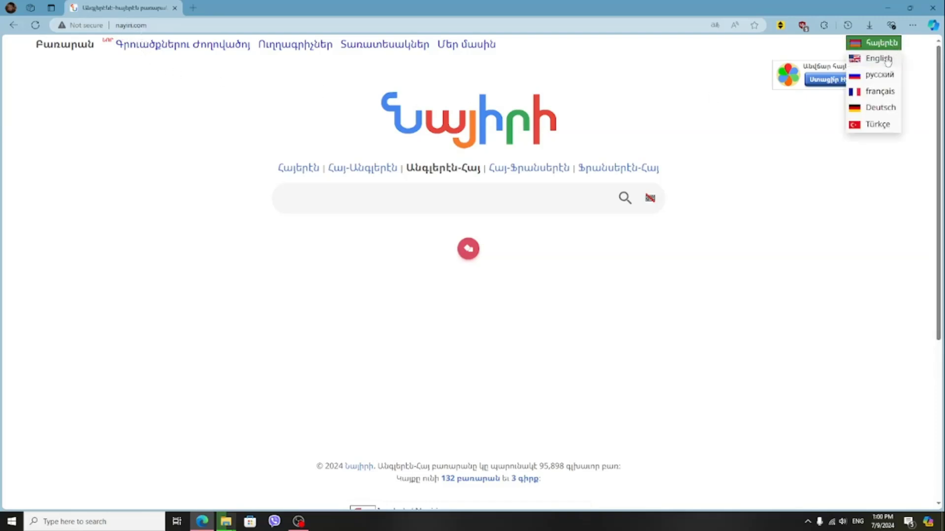
# Switch the Nayiri site to English and open the installation instructions of HySpell for Microsoft Office
pyautogui.click(884, 58)
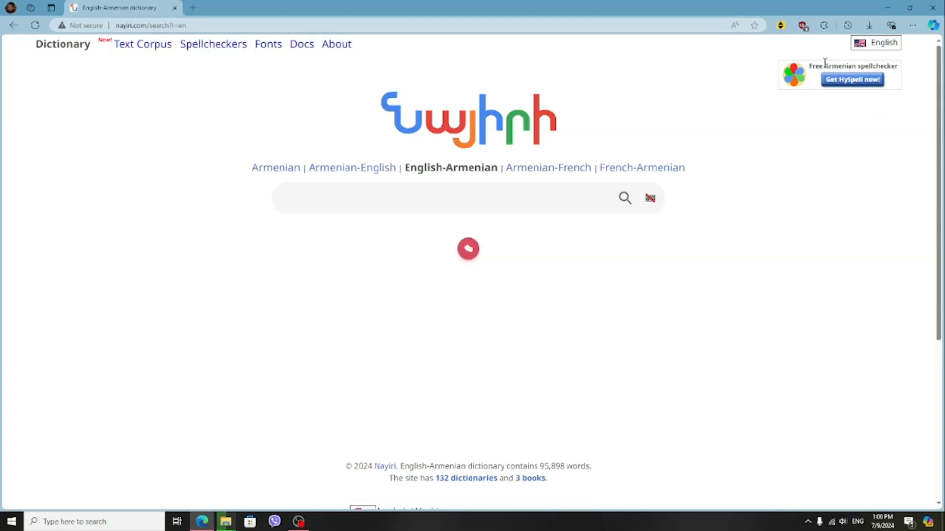
pyautogui.click(852, 82)
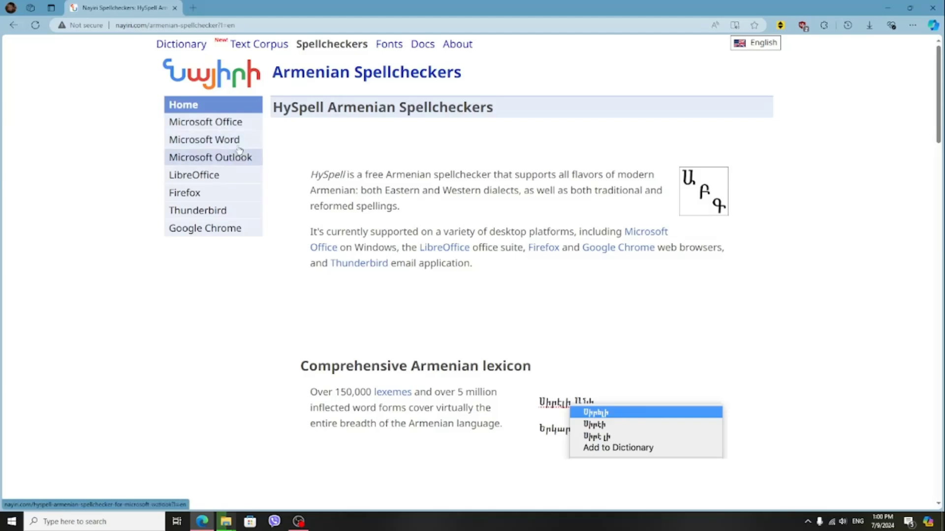
pyautogui.click(228, 127)
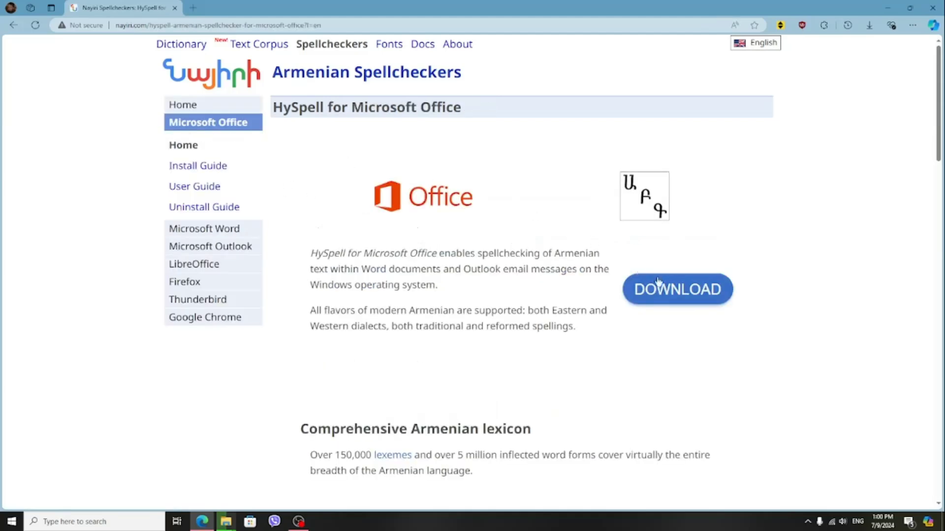
pyautogui.click(686, 298)
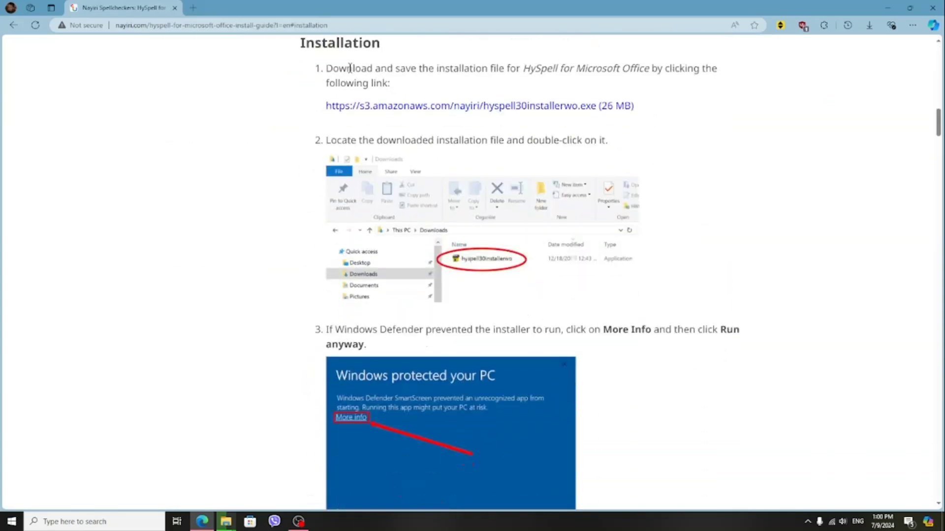
pyautogui.scroll(-15, 477, 159)
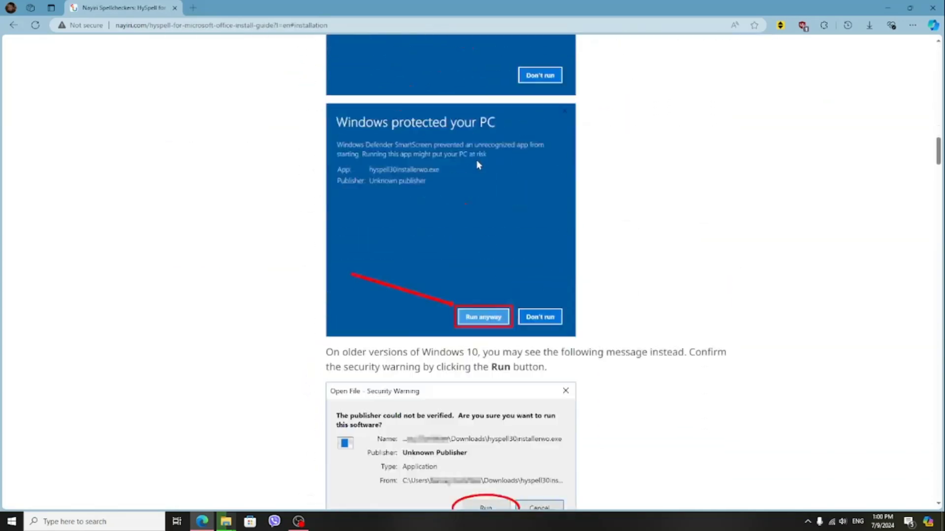
pyautogui.scroll(8, 475, 147)
pyautogui.scroll(12, 474, 132)
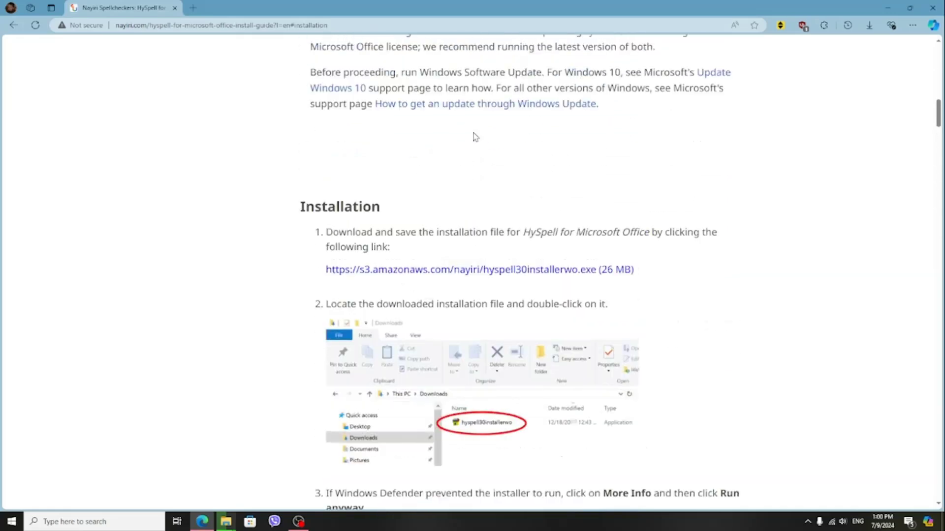
pyautogui.scroll(-3, 473, 135)
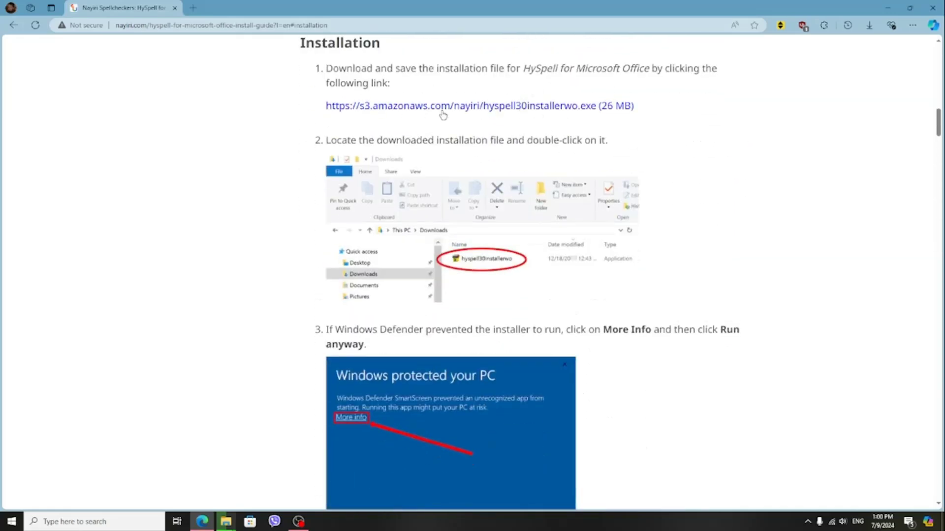
# Run hyspell30installerwo.exe from the Hyspell Tutorial folder, extract its files and install the HySpell setup application
pyautogui.moveTo(226, 521)
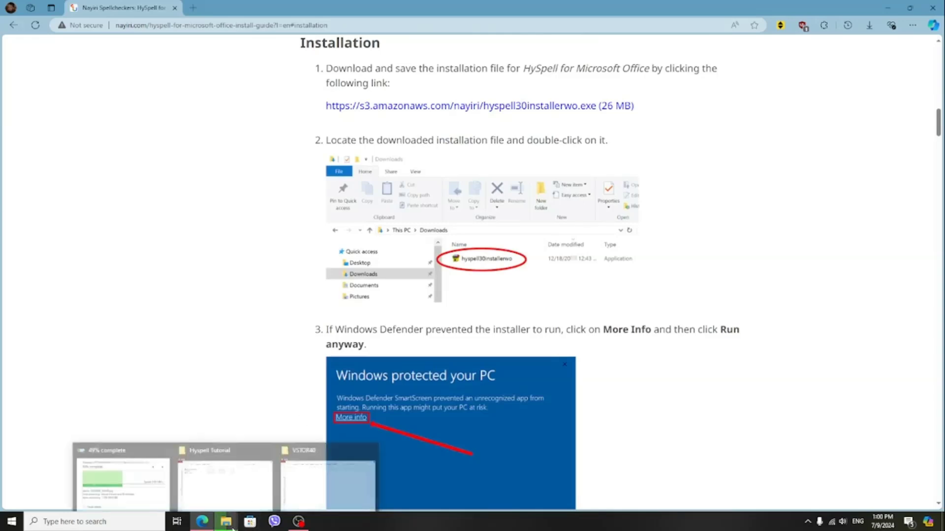
pyautogui.click(235, 483)
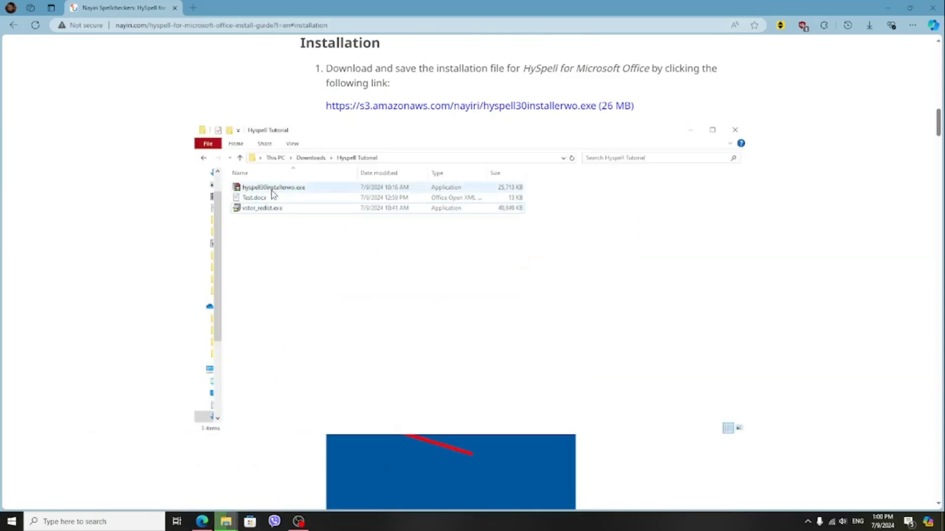
pyautogui.click(272, 191)
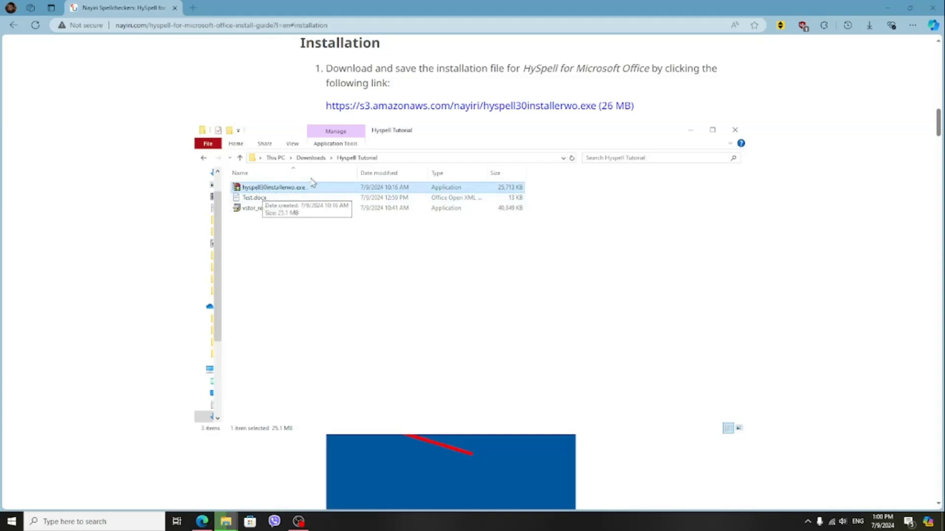
pyautogui.doubleClick(263, 190)
pyautogui.click(498, 341)
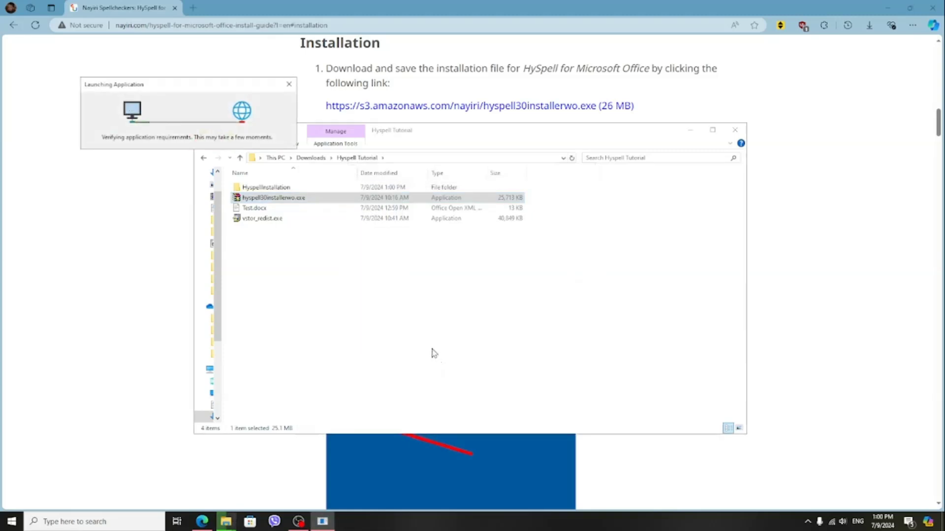
pyautogui.click(274, 224)
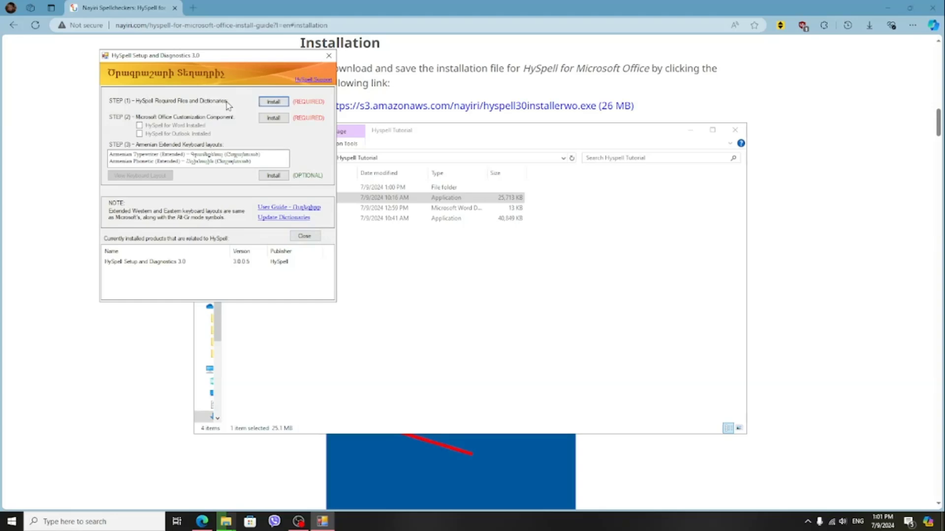
# Install the HySpell required files and dictionaries, completing the Armenian Spellchecker for Office setup wizard
pyautogui.click(272, 103)
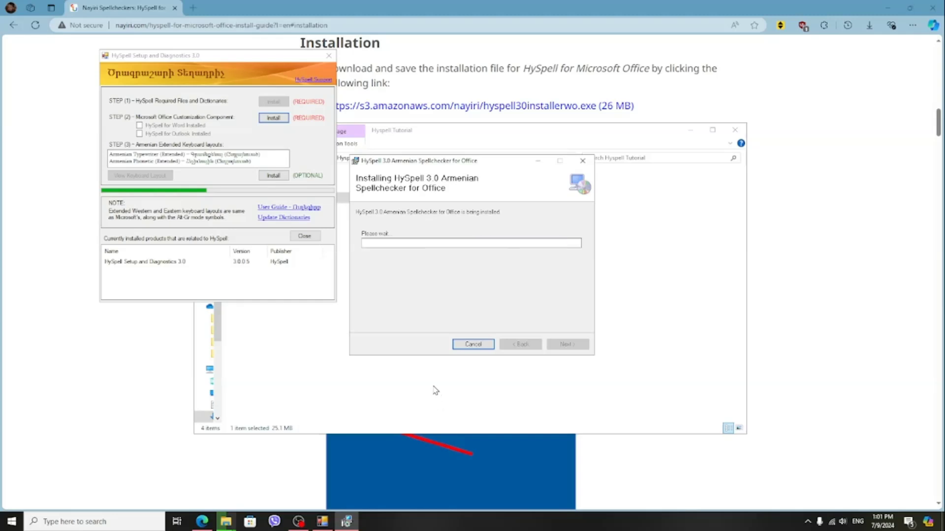
pyautogui.click(567, 345)
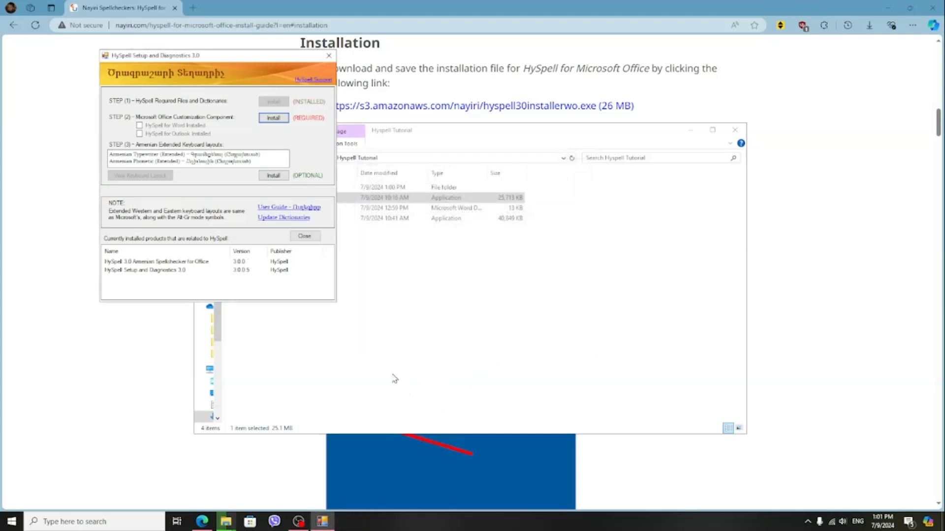
# Try to install the Microsoft Office customization component, accepting the license terms and retrying the download before cancelling it
pyautogui.click(273, 119)
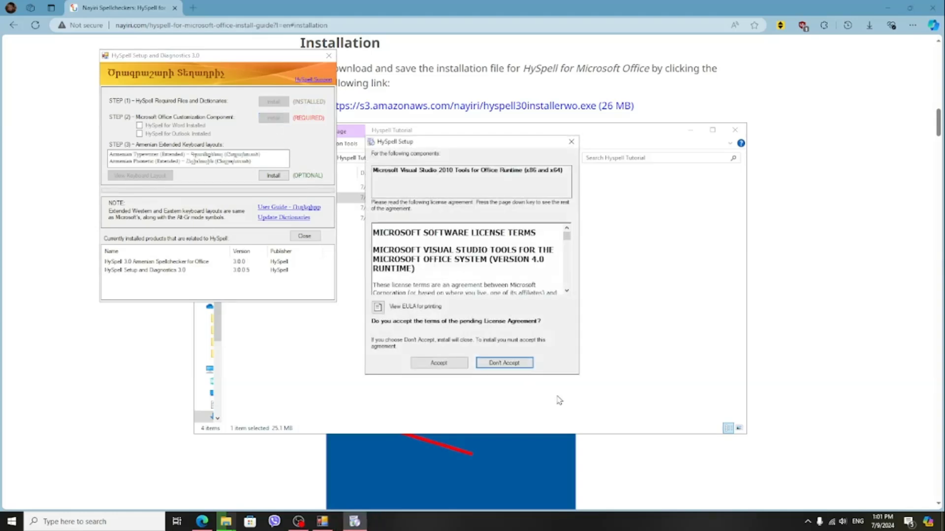
pyautogui.click(439, 363)
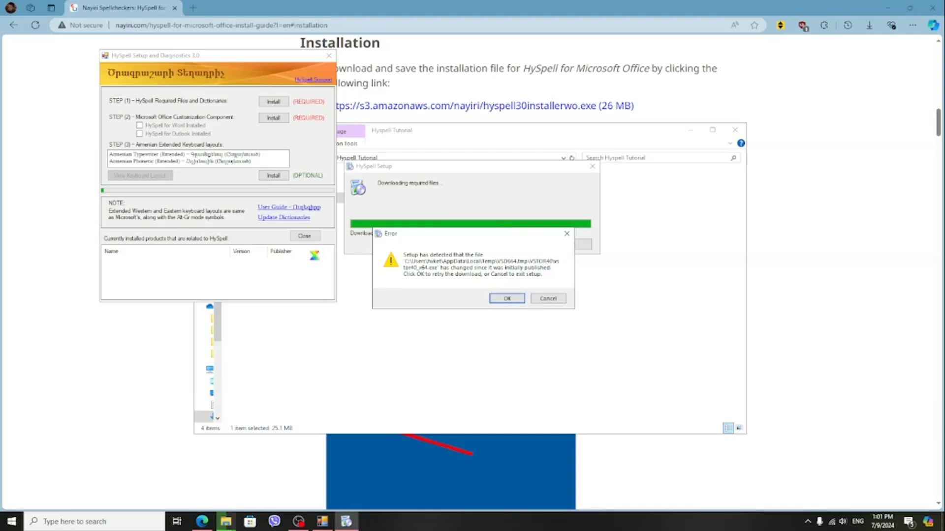
pyautogui.click(506, 298)
pyautogui.click(509, 298)
pyautogui.click(548, 299)
# Expand the setup error details and select the path of the install.log file
pyautogui.click(393, 245)
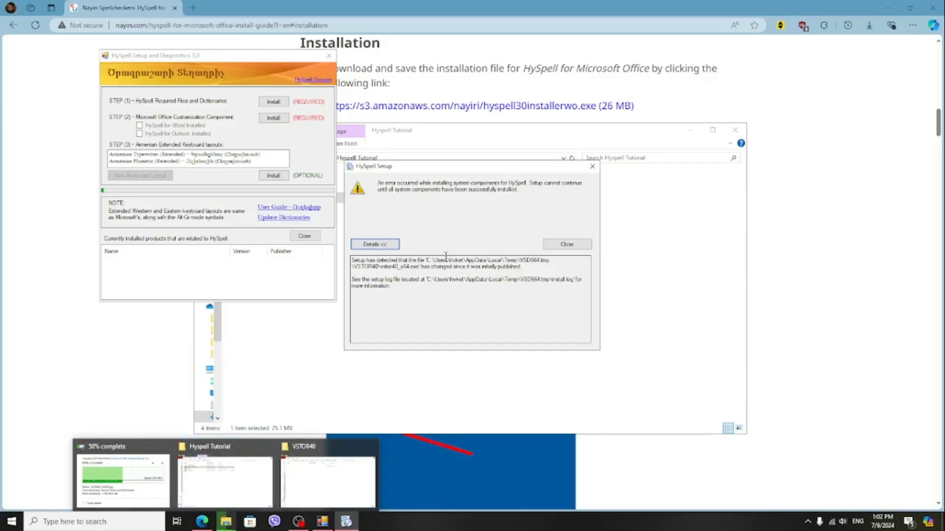
pyautogui.moveTo(427, 279); pyautogui.dragTo(572, 281)
pyautogui.click(504, 284)
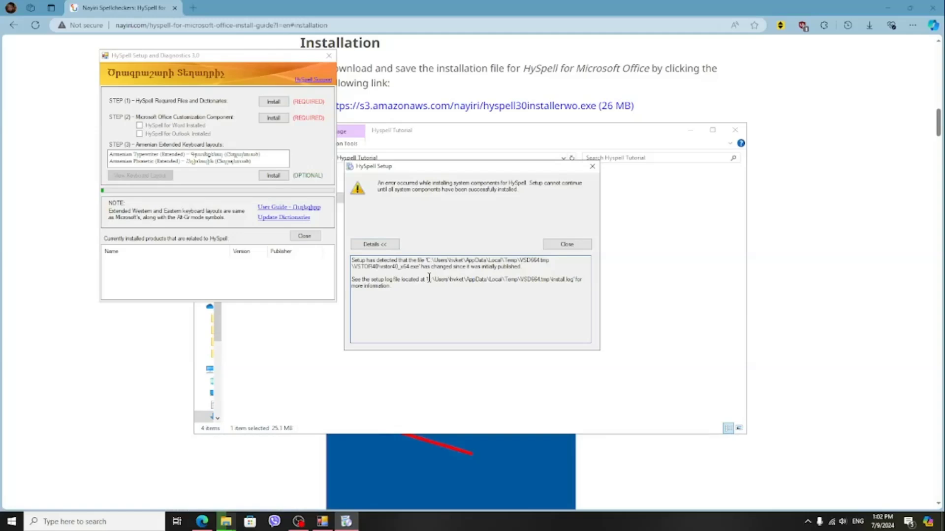
pyautogui.moveTo(429, 278); pyautogui.dragTo(578, 281)
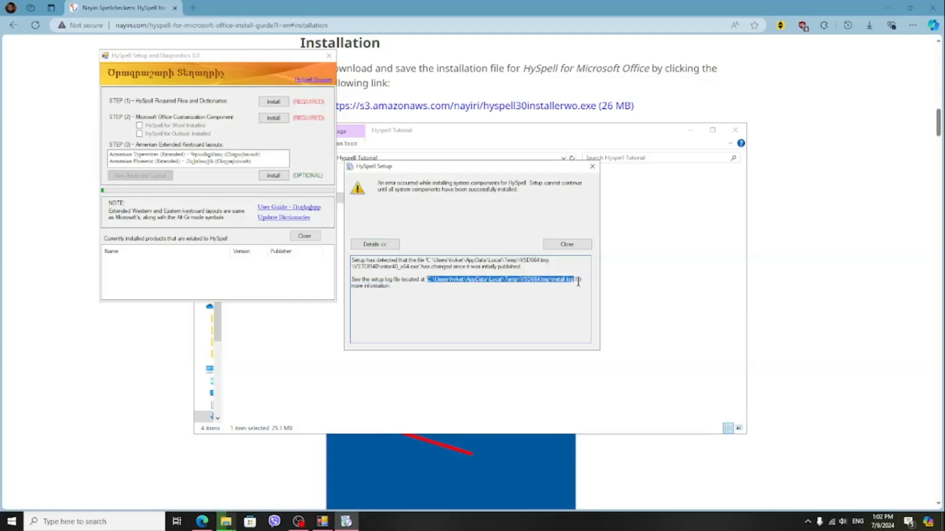
# Examine the last vstor40_x64.exe error in install.log from the VSDCF08.tmp folder and check its VSTOR40 subfolder
pyautogui.moveTo(225, 521)
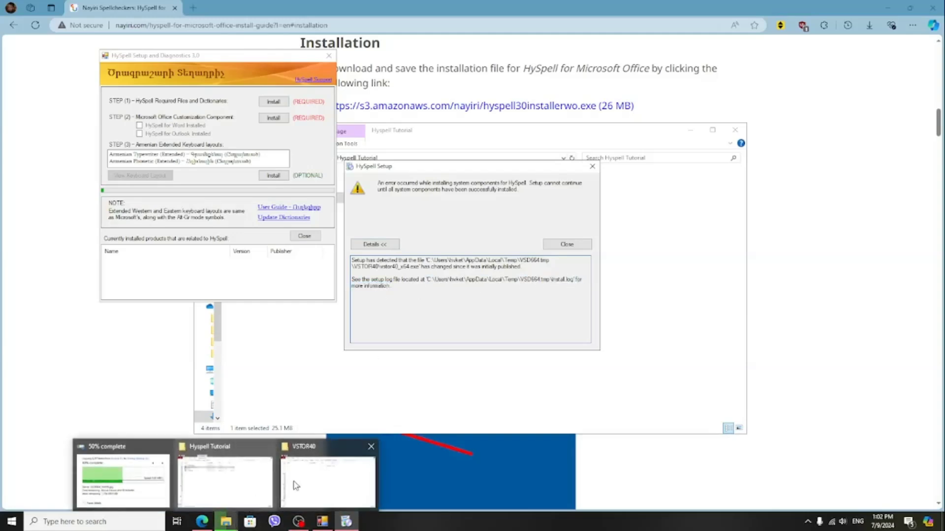
pyautogui.click(330, 480)
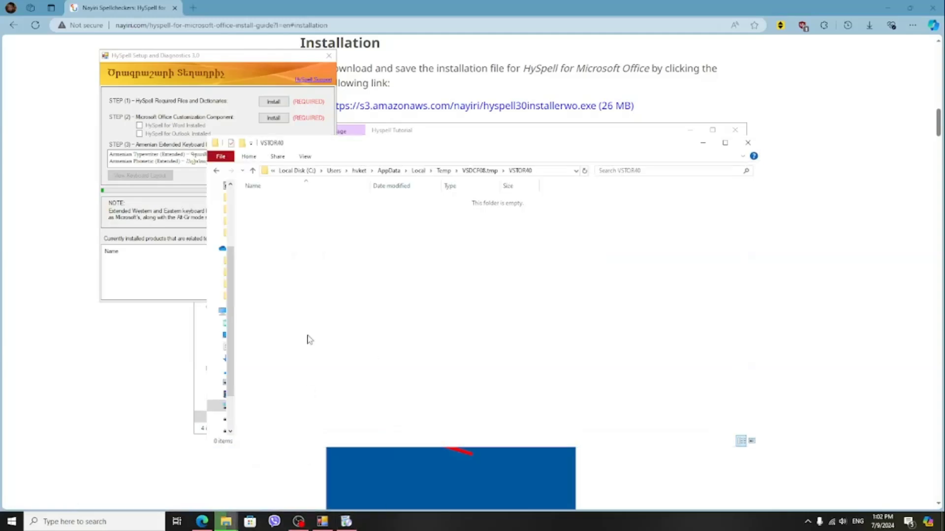
pyautogui.click(484, 171)
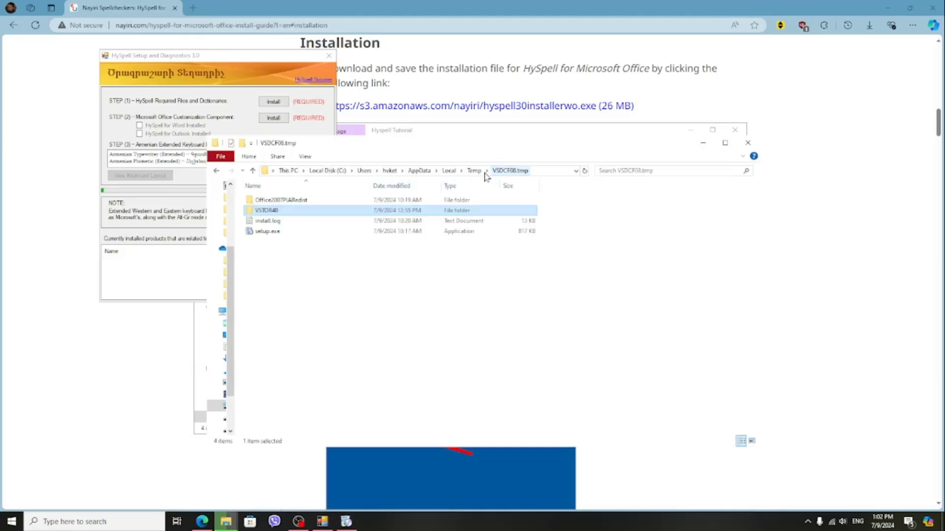
pyautogui.doubleClick(271, 223)
pyautogui.scroll(-10, 345, 241)
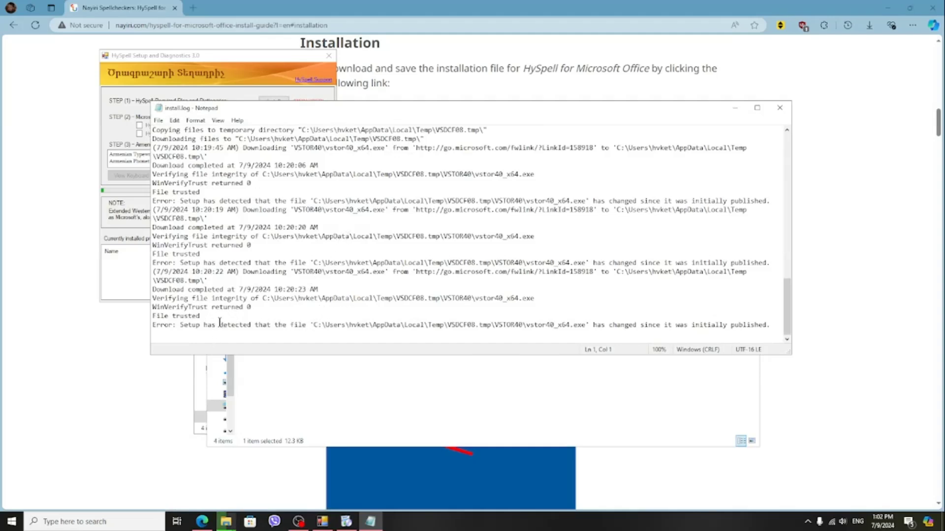
pyautogui.moveTo(219, 323); pyautogui.dragTo(655, 326)
pyautogui.click(609, 326)
pyautogui.click(462, 383)
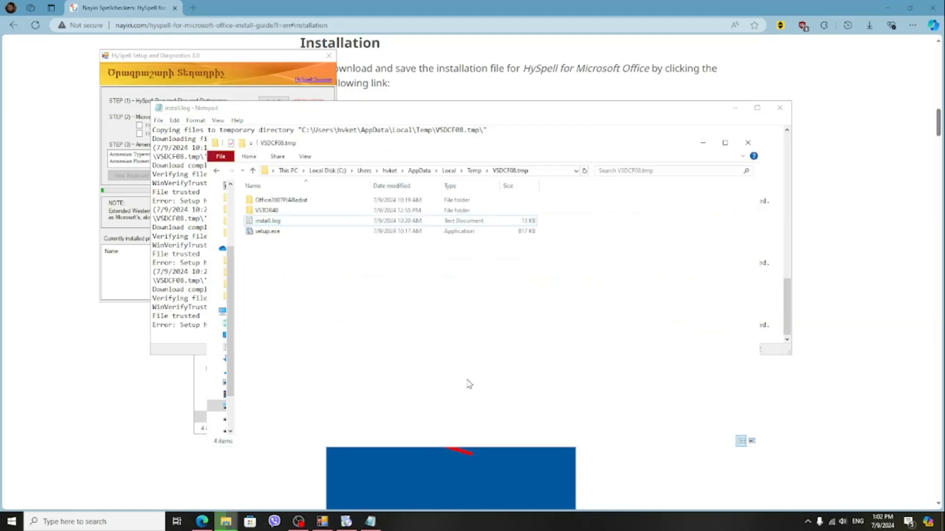
pyautogui.doubleClick(278, 211)
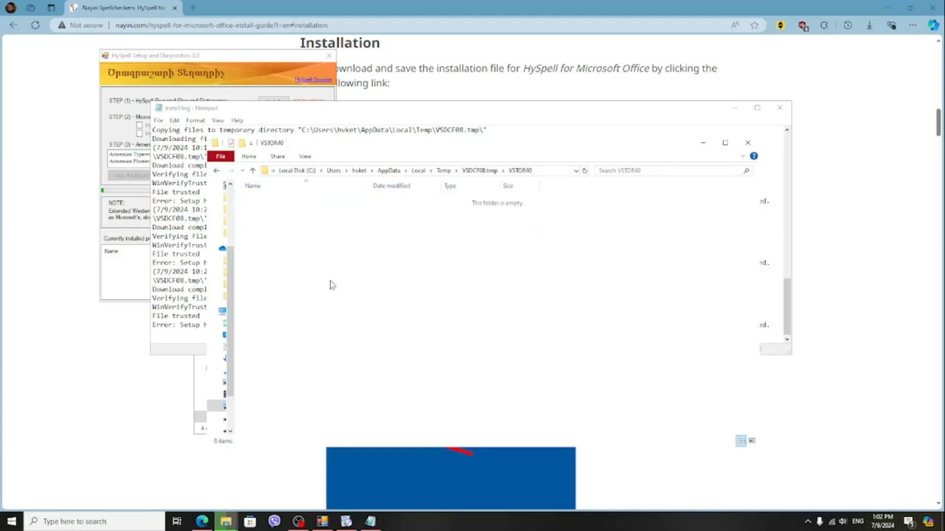
pyautogui.click(574, 112)
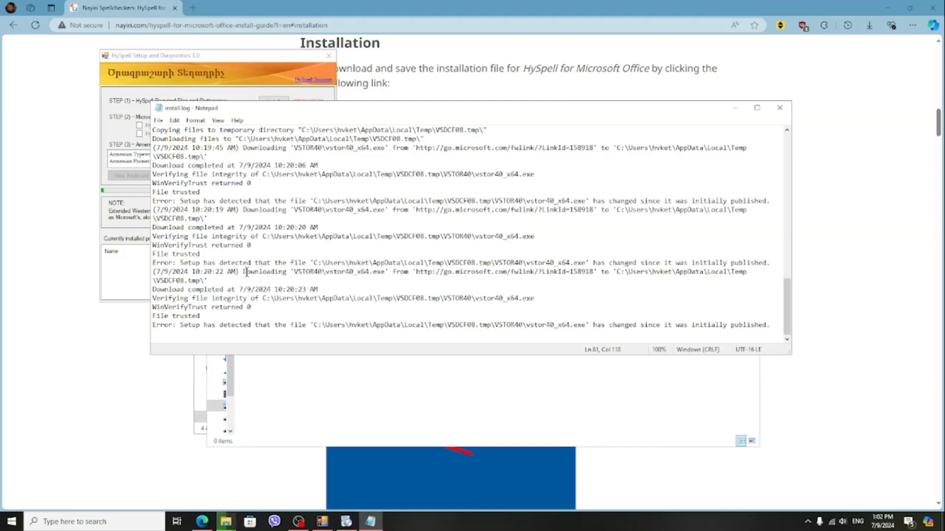
pyautogui.moveTo(324, 271); pyautogui.dragTo(591, 273)
pyautogui.click(359, 273)
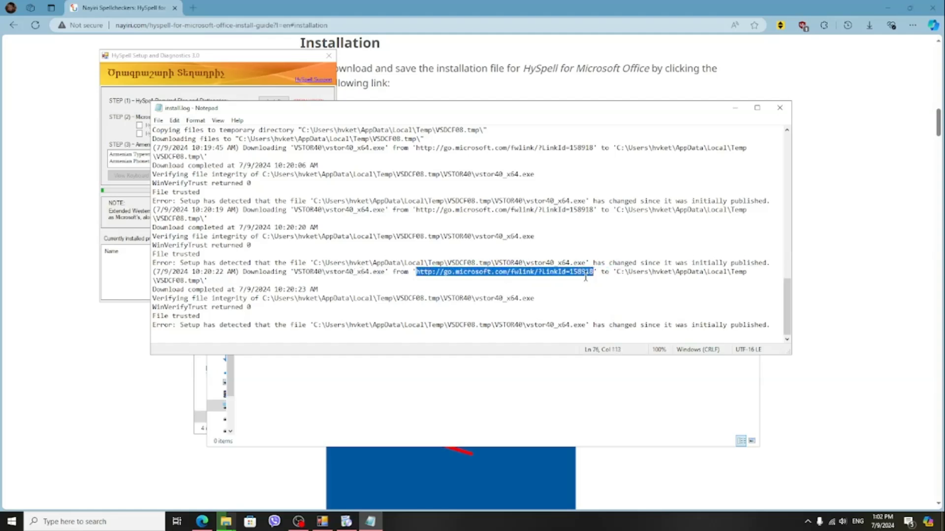
pyautogui.rightClick(579, 274)
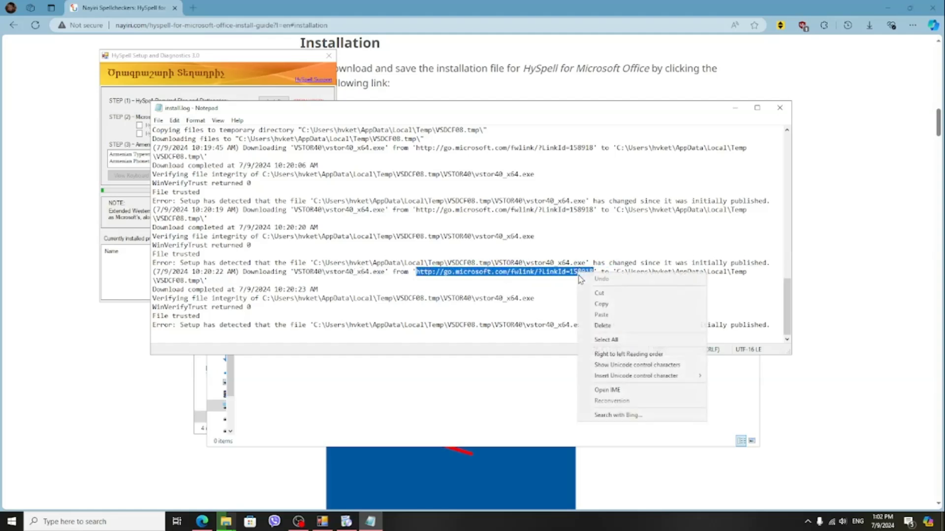
pyautogui.click(610, 304)
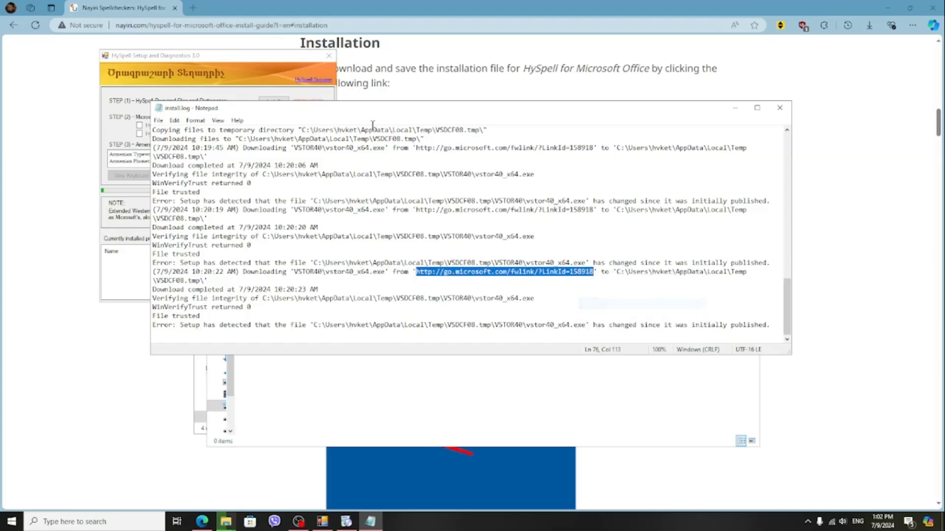
# Download vstor_redist.exe by opening the copied Microsoft link in a new browser tab
pyautogui.click(192, 8)
pyautogui.hotkey('ctrl', 'v')
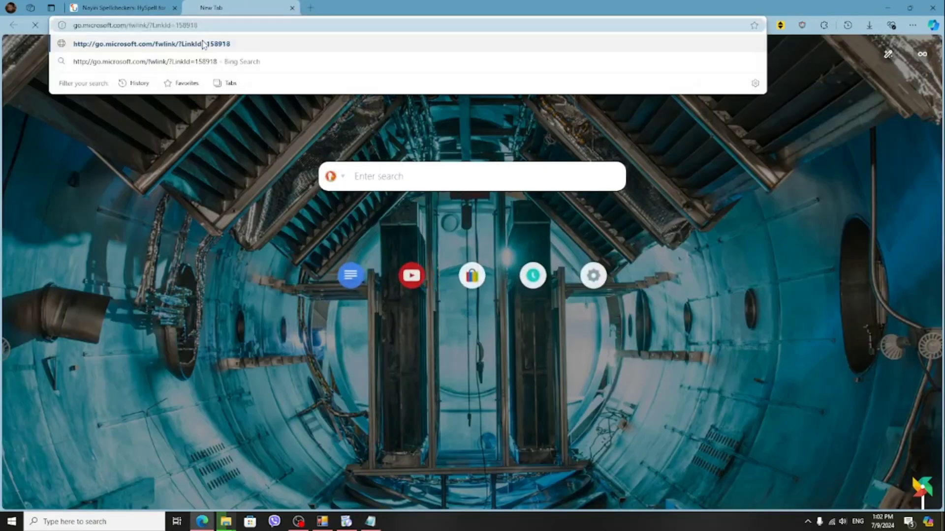
pyautogui.click(204, 44)
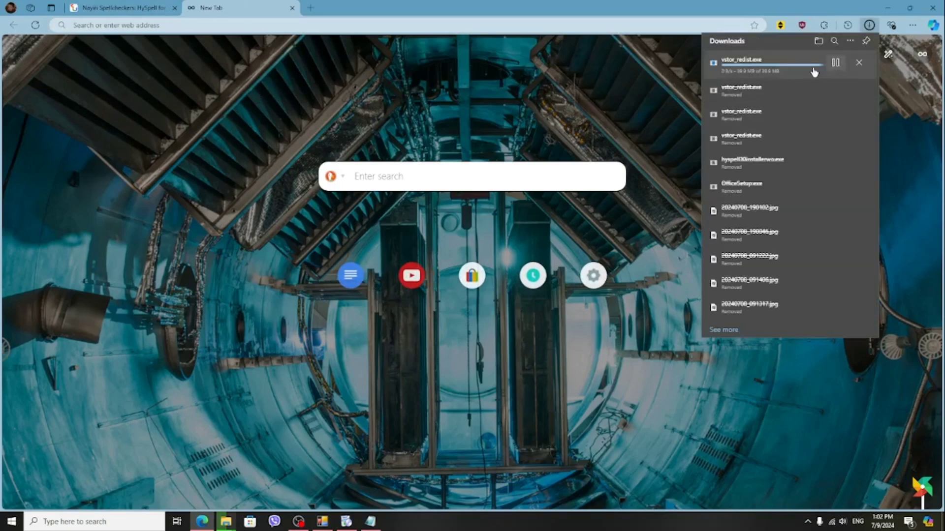
# Move vstor_redist.exe from the Hyspell Tutorial folder into the empty VSTOR40 folder inside VSDCF08.tmp
pyautogui.click(118, 8)
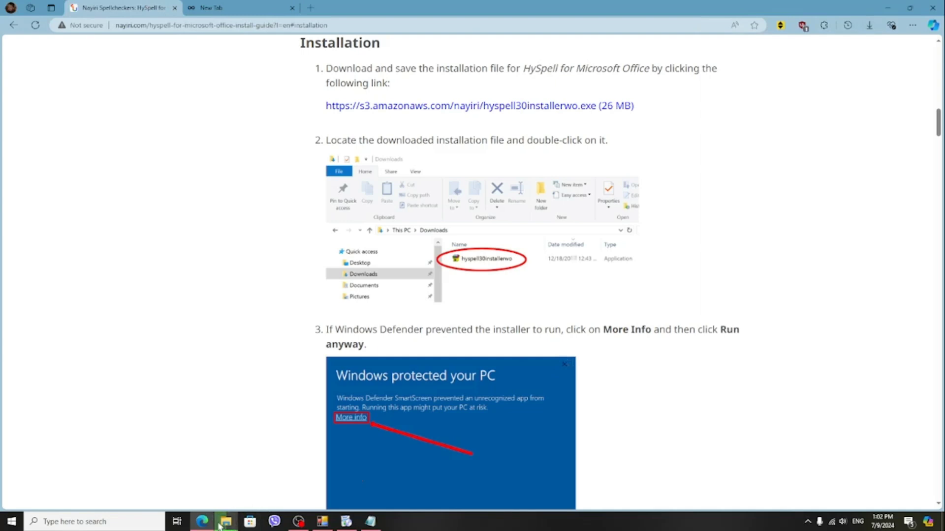
pyautogui.moveTo(230, 518)
pyautogui.click(253, 482)
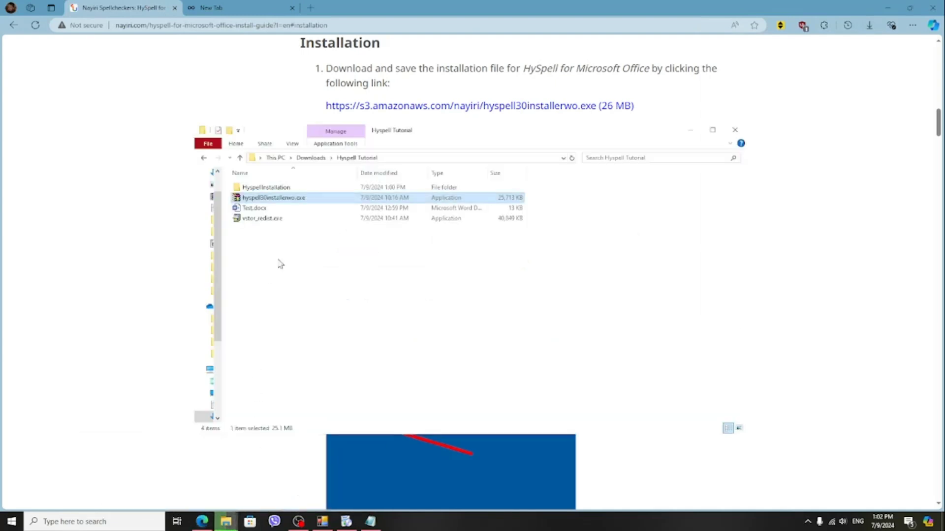
pyautogui.click(261, 220)
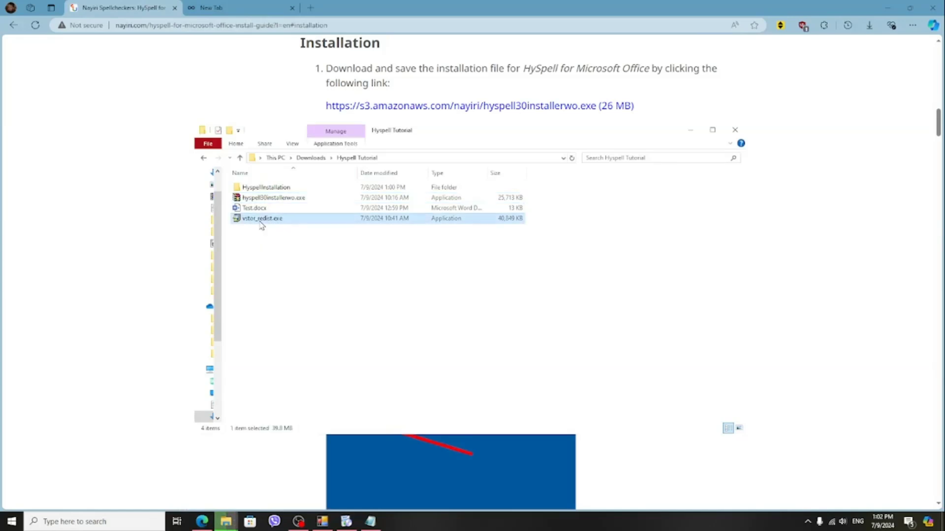
pyautogui.rightClick(263, 224)
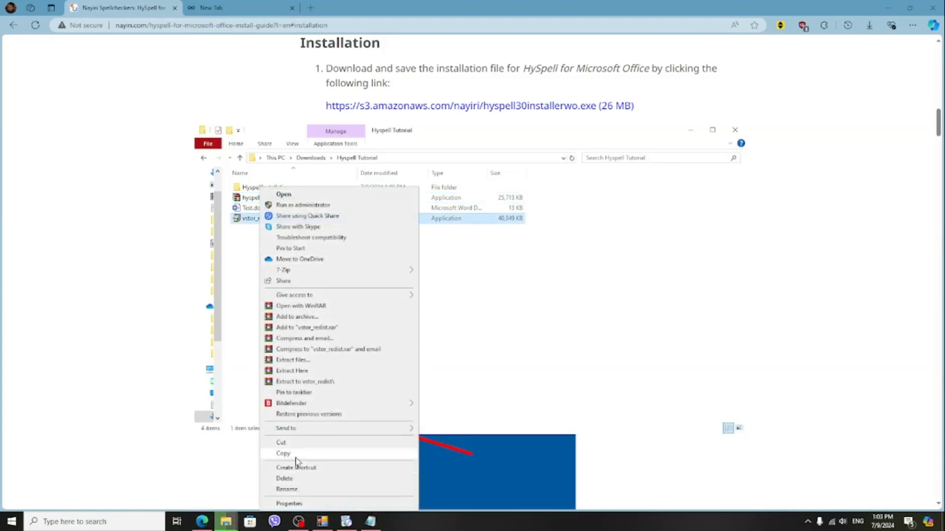
pyautogui.click(291, 445)
pyautogui.click(315, 479)
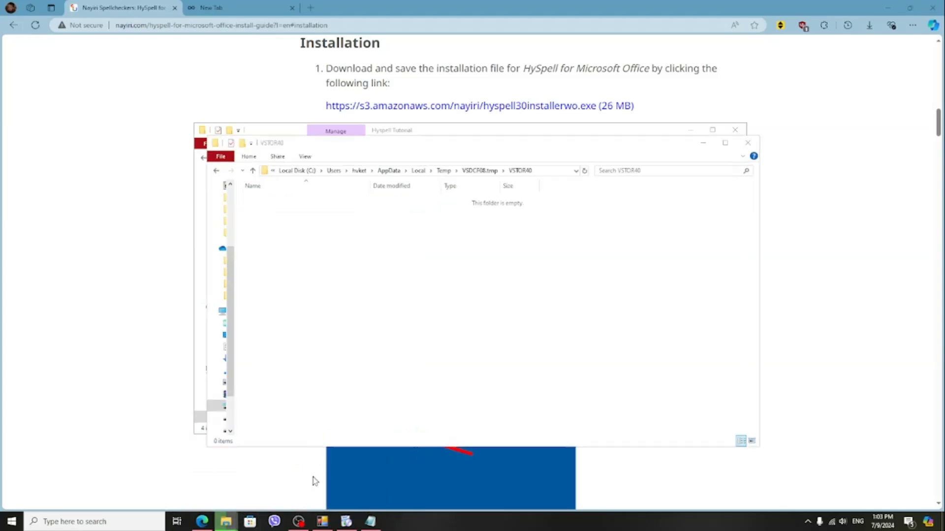
pyautogui.rightClick(315, 252)
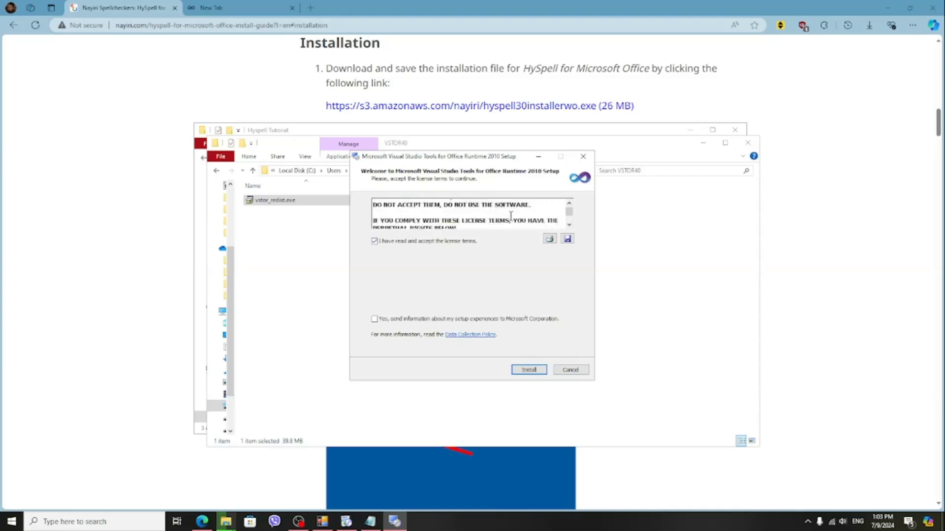
# Start the Microsoft Visual Studio Tools for Office Runtime 2010 installation with the license terms accepted, and close install.log
pyautogui.scroll(-5, 510, 217)
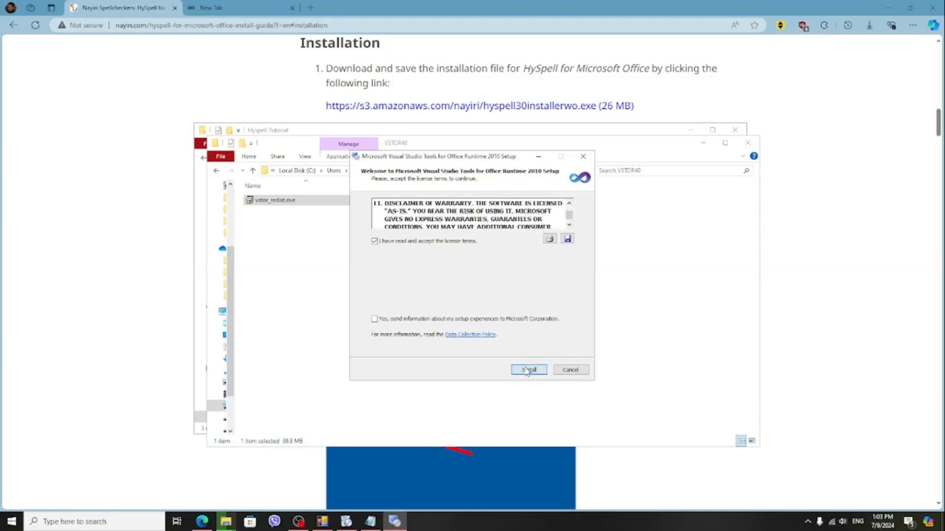
pyautogui.click(522, 372)
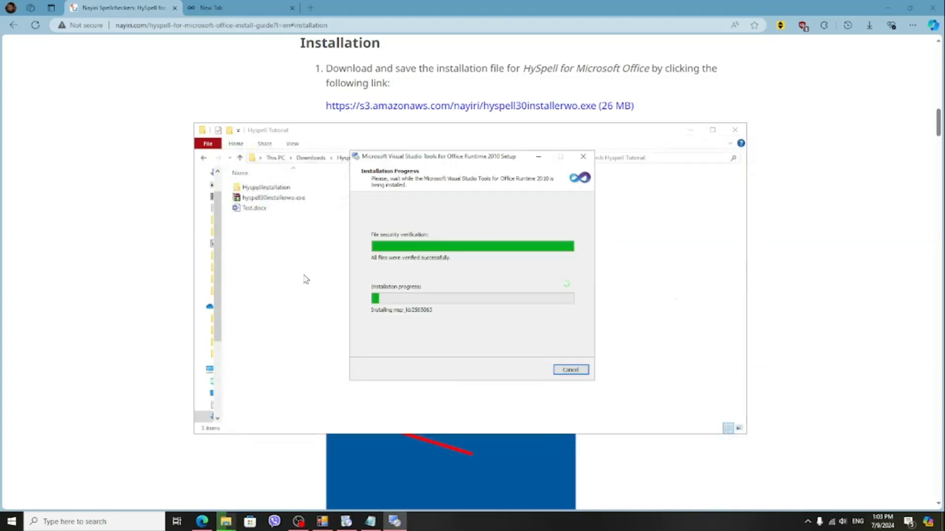
pyautogui.click(322, 523)
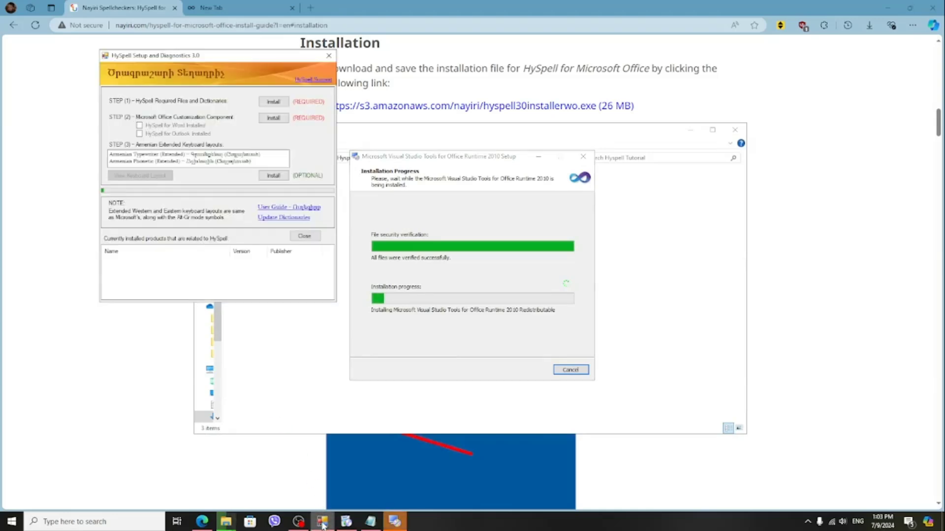
pyautogui.click(370, 523)
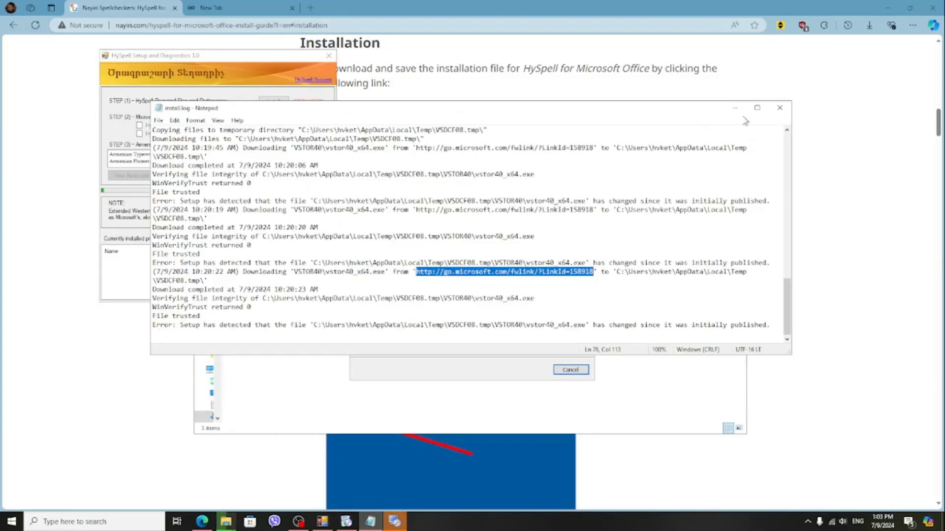
pyautogui.click(779, 107)
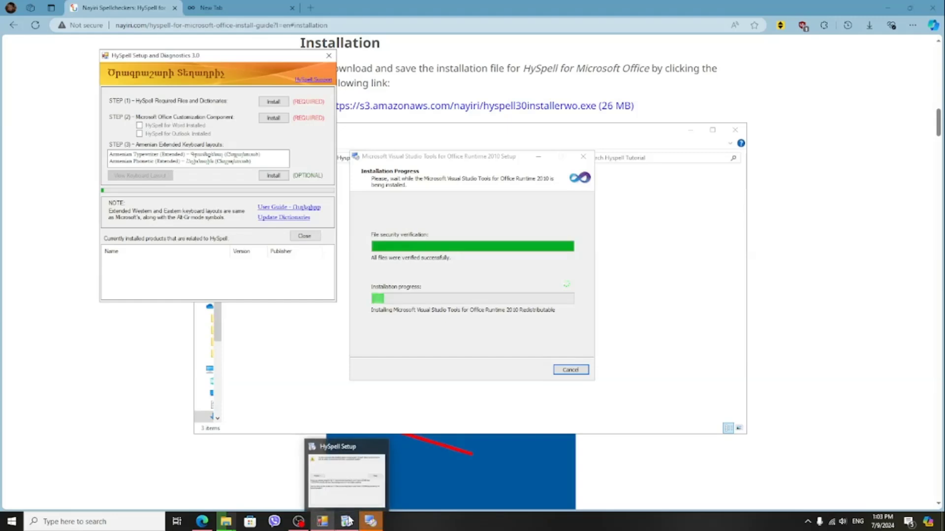
# Dismiss the HySpell Setup error dialog and finish the Visual Studio Tools for Office Runtime 2010 setup
pyautogui.click(353, 488)
pyautogui.click(594, 167)
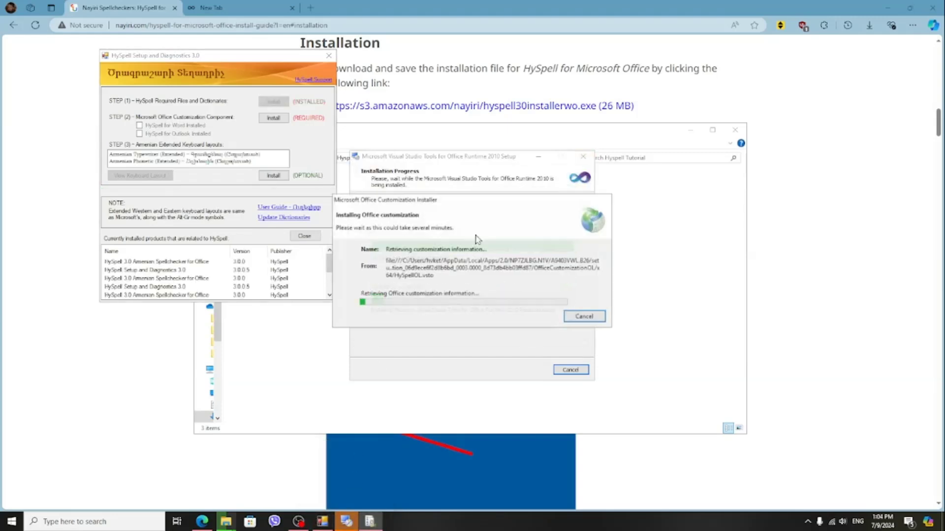
pyautogui.click(493, 185)
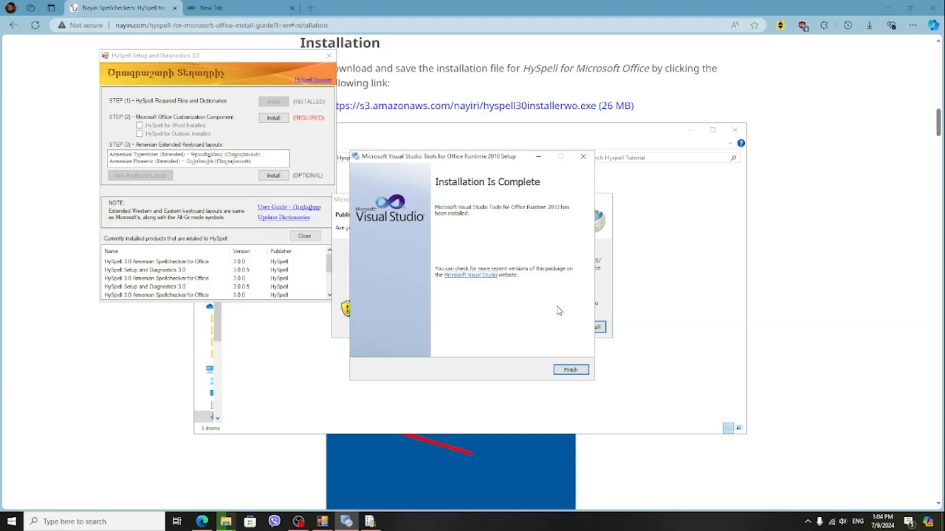
pyautogui.click(571, 370)
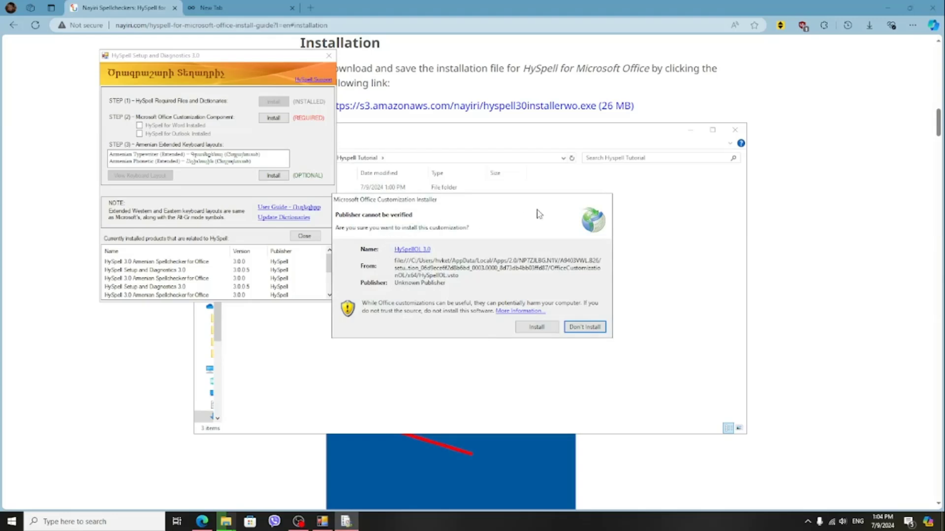
# Install the HySpellOL 3.0 and HySpell 3.0 Office customizations despite the unverified publisher, rerunning Step 2 of HySpell Setup for the second
pyautogui.click(537, 327)
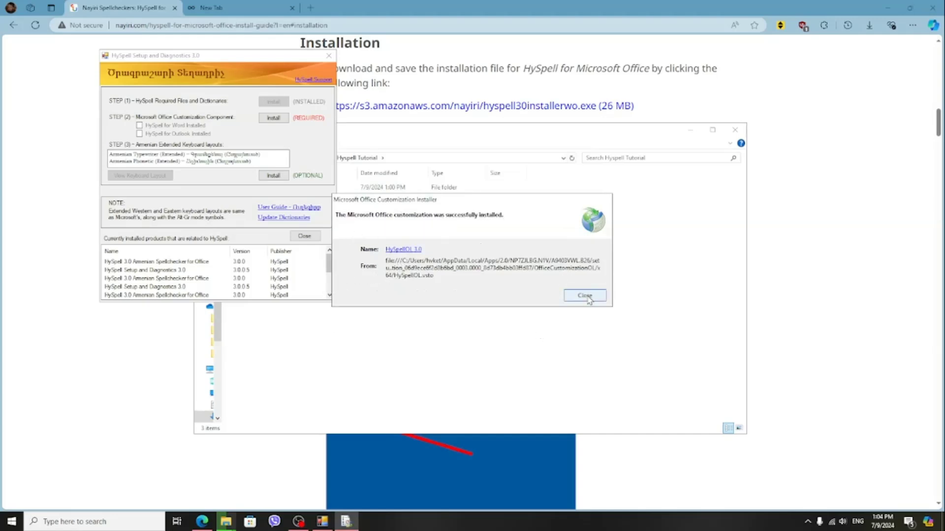
pyautogui.click(584, 295)
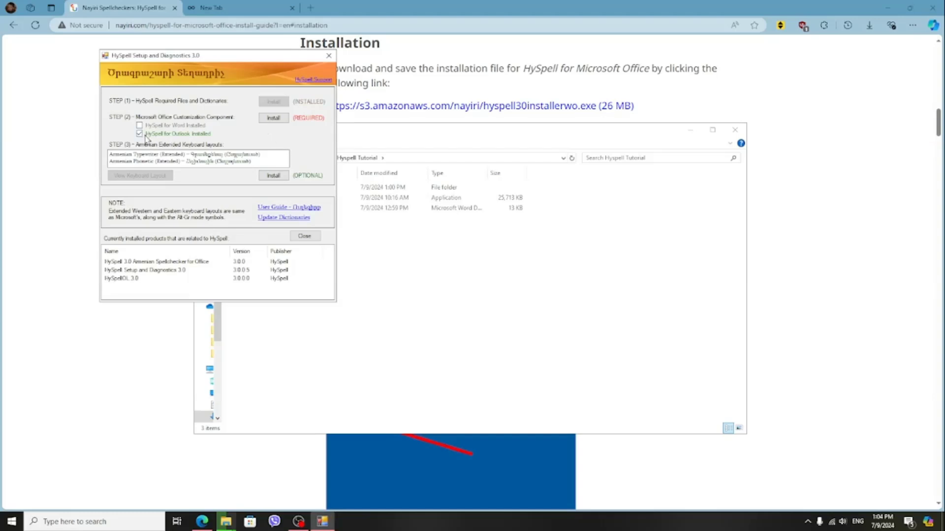
pyautogui.click(282, 120)
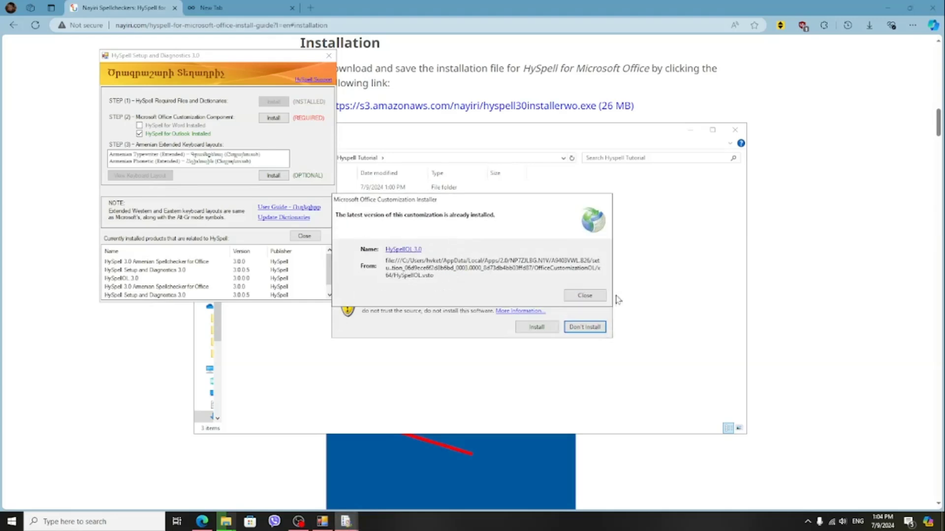
pyautogui.click(585, 296)
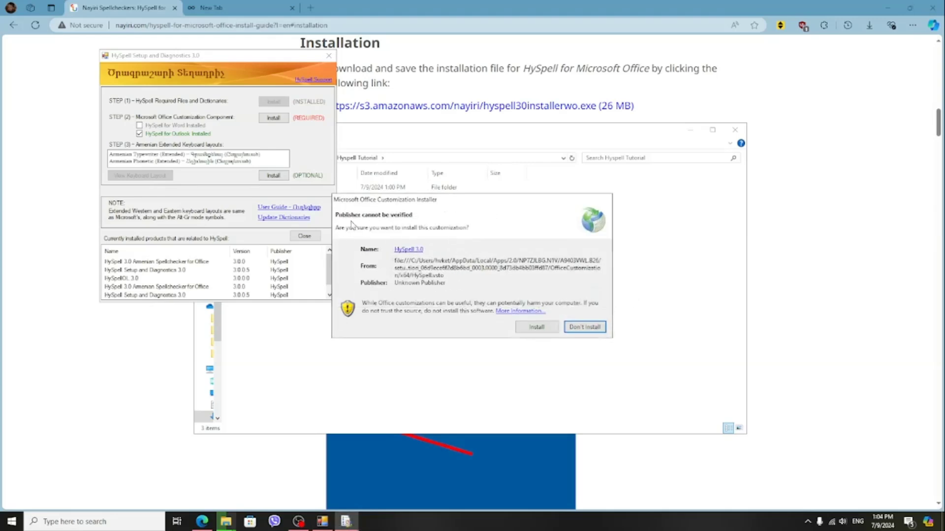
pyautogui.click(521, 327)
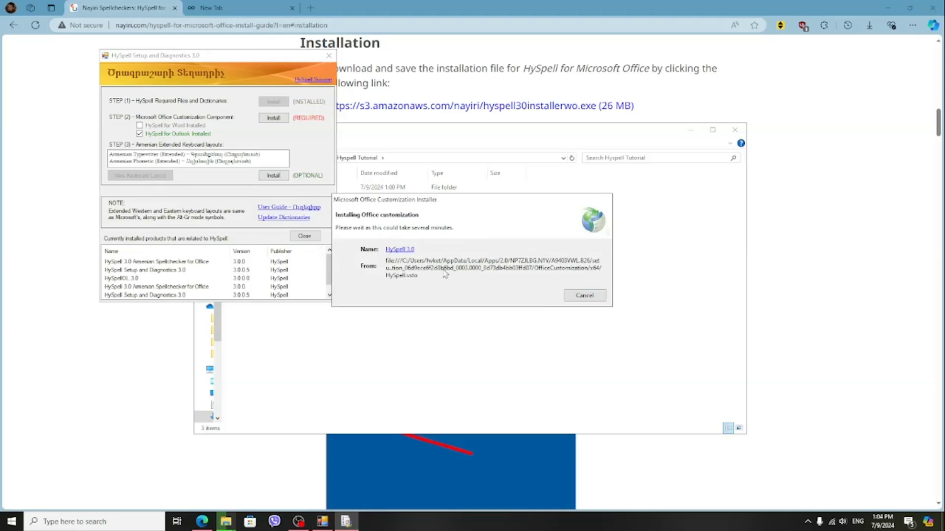
pyautogui.click(585, 295)
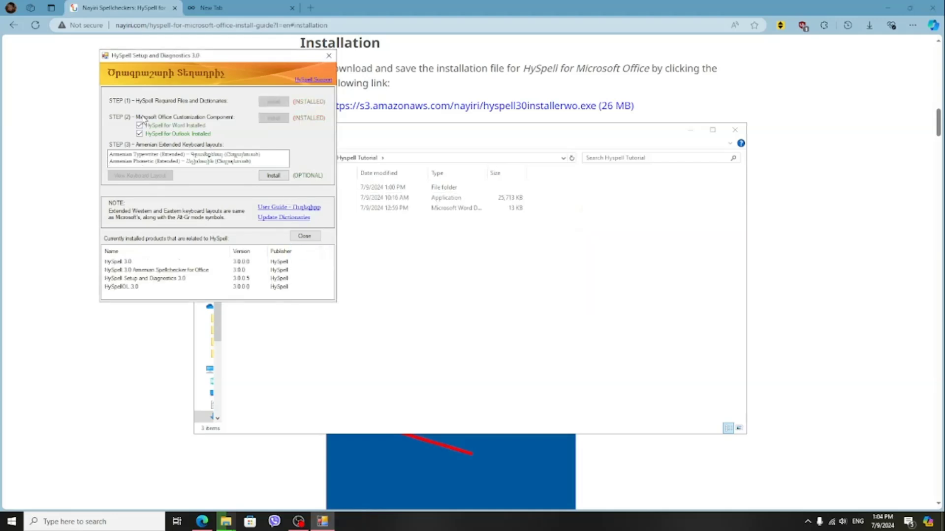
# Select Armenian Typewriter (Extended) among the optional Armenian keyboard layouts in HySpell Setup
pyautogui.click(139, 134)
pyautogui.click(208, 154)
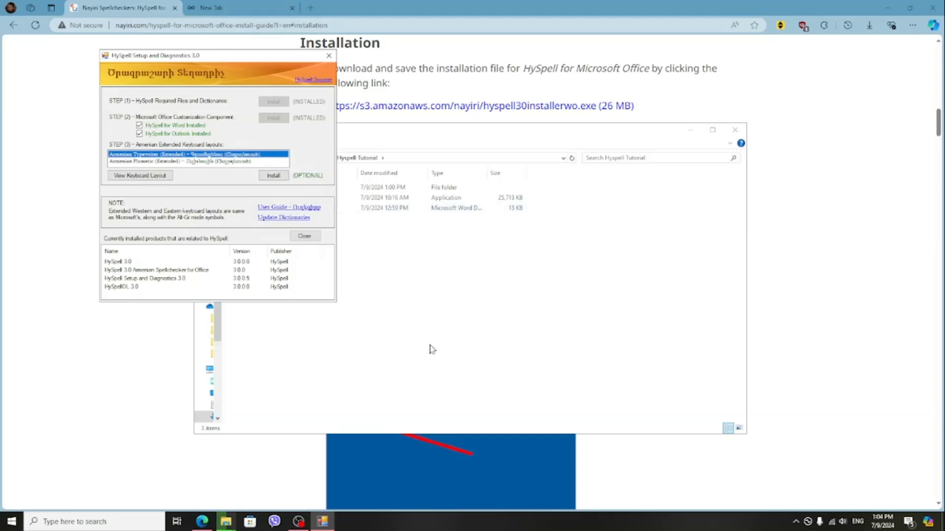
# Open Test.docx from the Hyspell Tutorial folder in Word and bring up the review commands containing Armenian Spelling
pyautogui.click(424, 251)
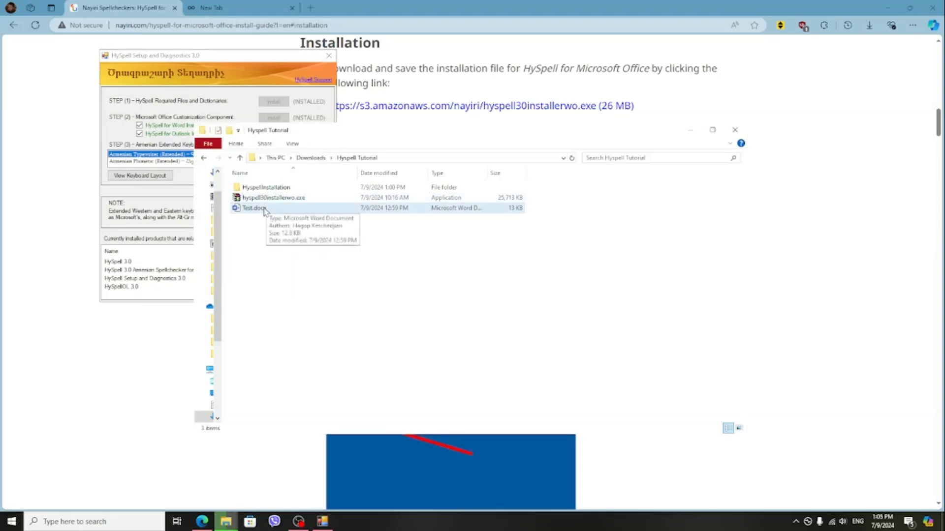
pyautogui.doubleClick(256, 208)
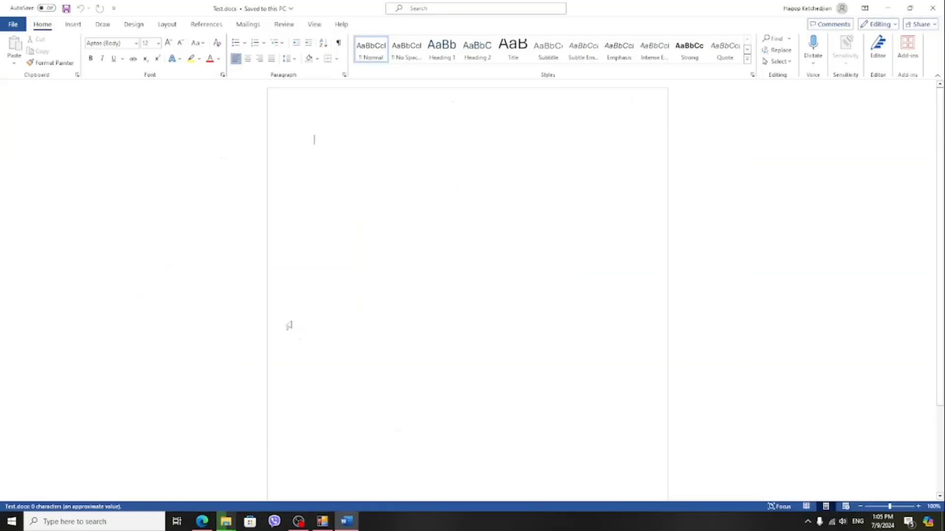
pyautogui.click(284, 26)
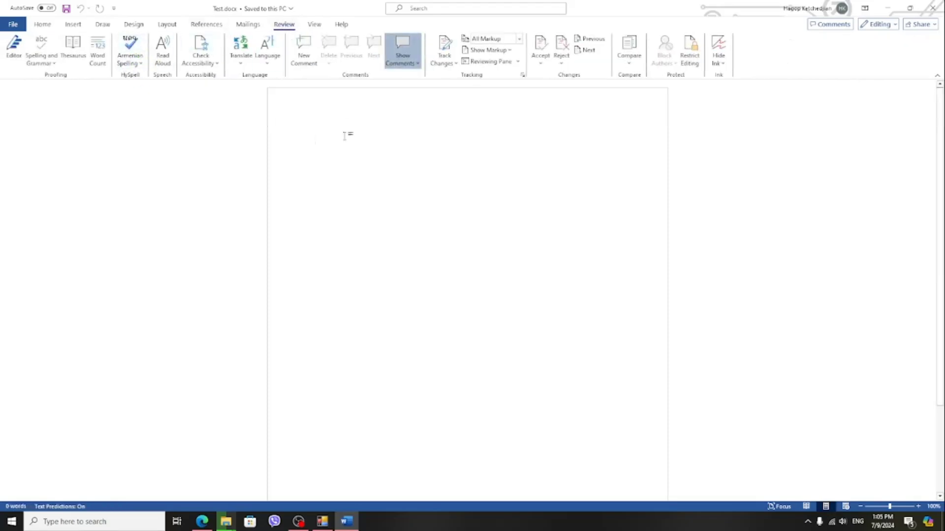
pyautogui.write('P')
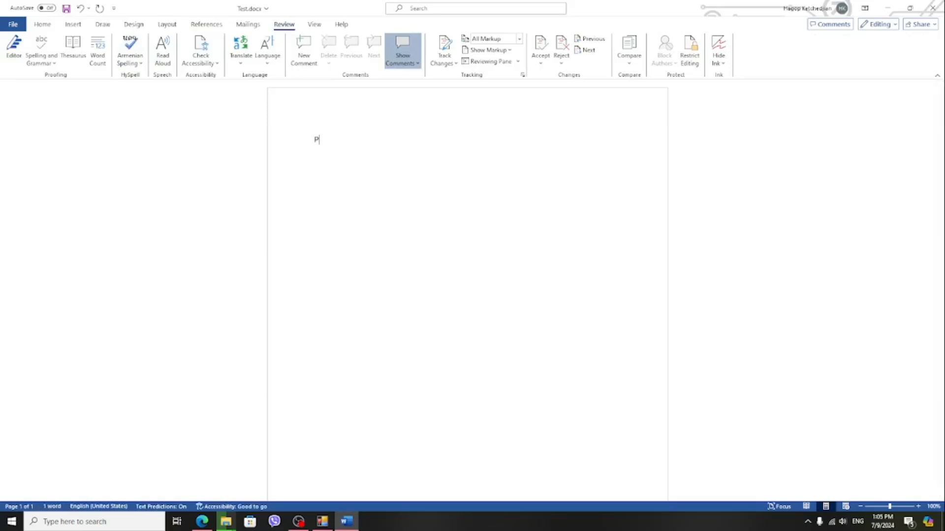
pyautogui.press('BackSpace')
pyautogui.hotkey('alt', 'shift')
pyautogui.write('Պարէ')
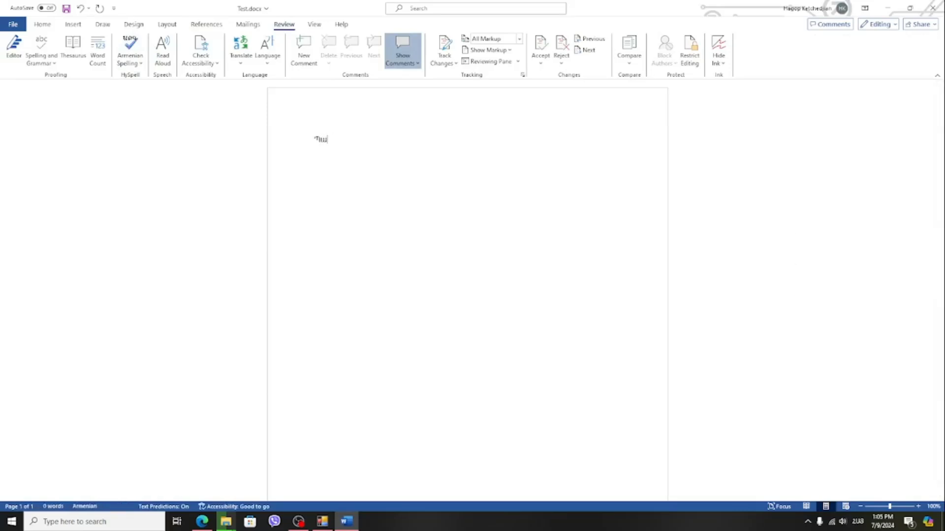
pyautogui.press('BackSpace')
pyautogui.press('BackSpace')
pyautogui.write('Պ')
pyautogui.press('BackSpace')
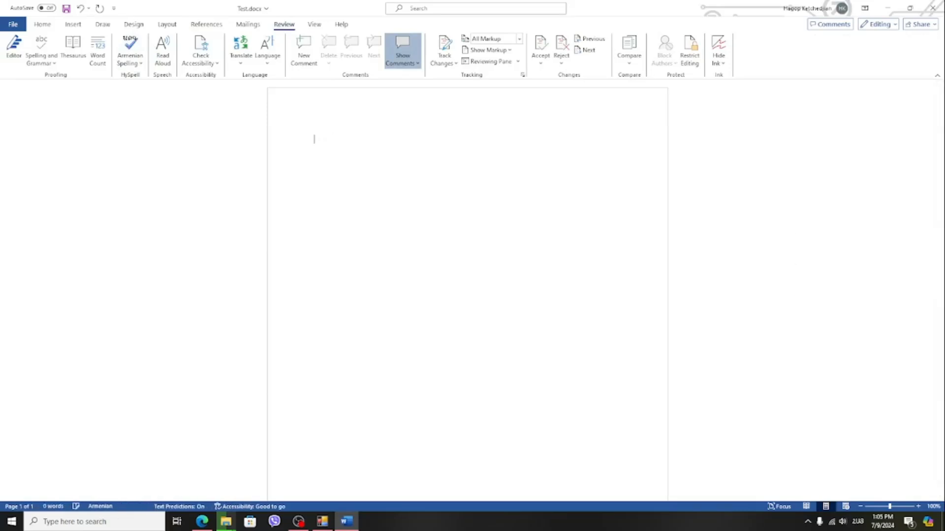
# Enter the test sentence "Բարեվ Յայ Ժողովուրդ" in the blank document using the Armenian keyboard
pyautogui.hotkey('alt', 'shift')
pyautogui.hotkey('alt', 'shift')
pyautogui.hotkey('alt', 'shift')
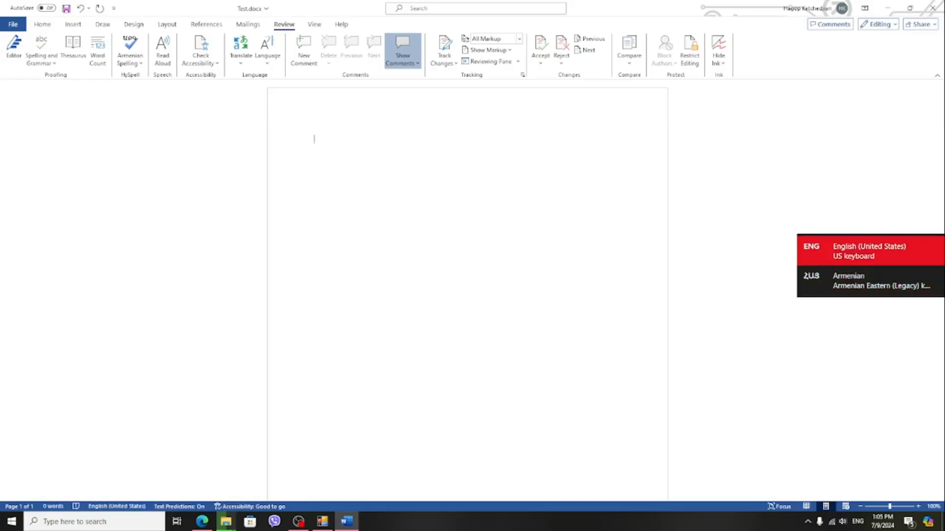
pyautogui.hotkey('alt', 'shift')
pyautogui.hotkey('alt', 'shift')
pyautogui.hotkey('alt', 'shift')
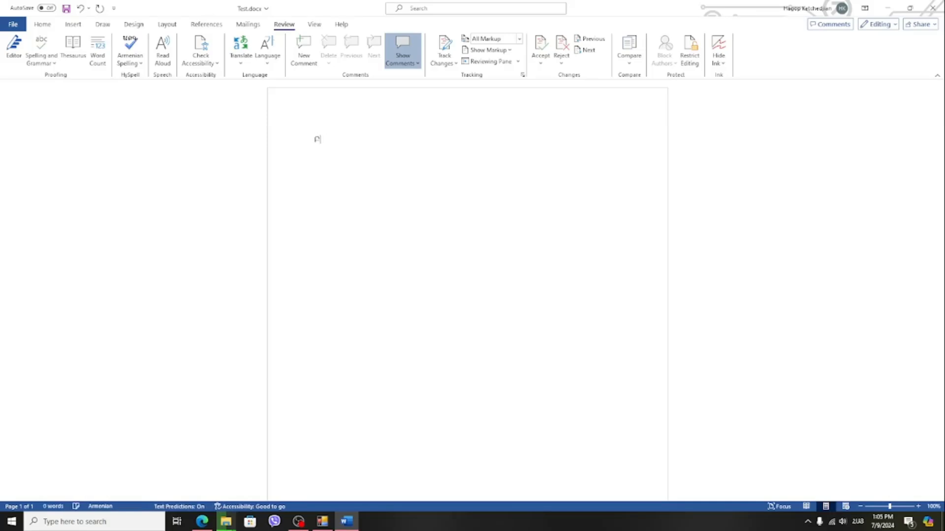
pyautogui.write('արեվ')
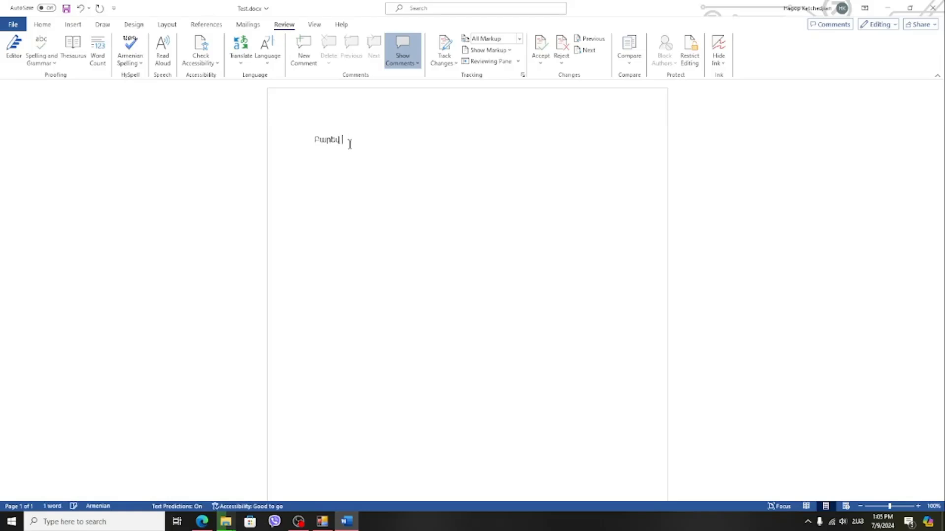
pyautogui.write('և Յայ')
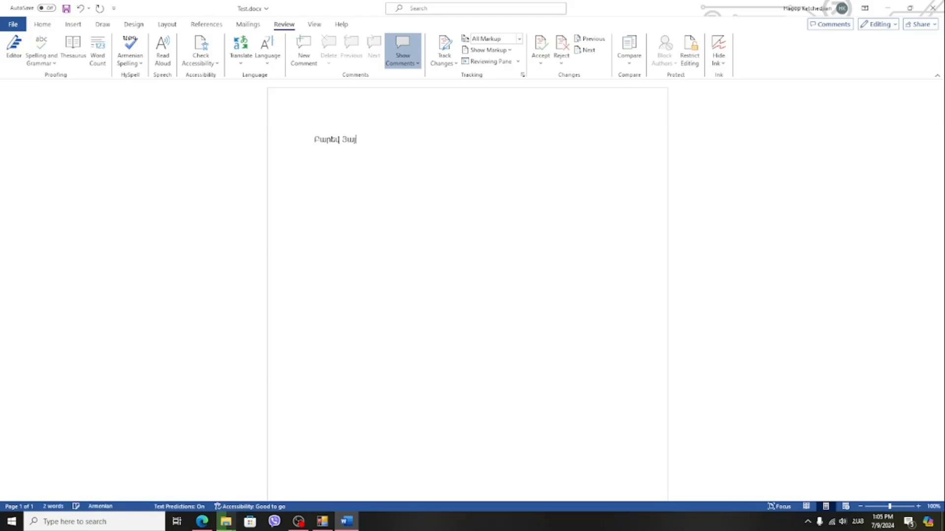
pyautogui.write(' Օ')
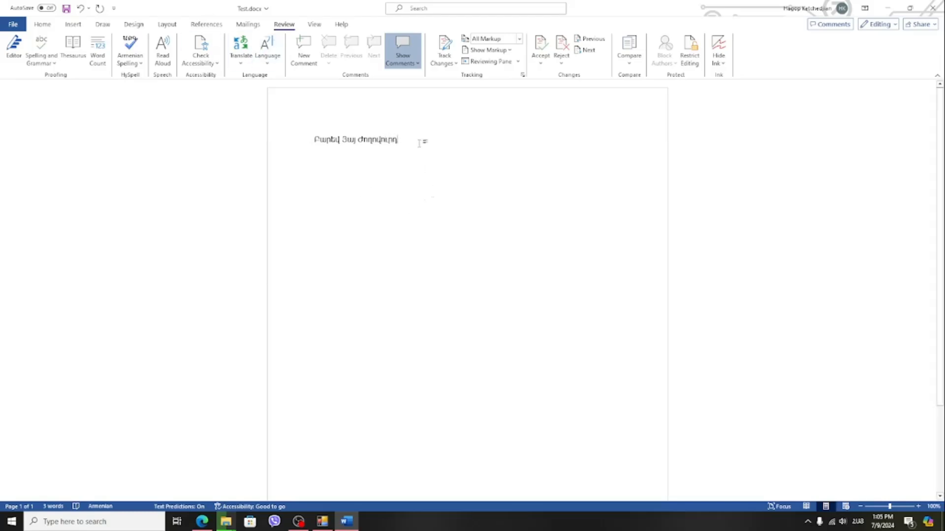
# Run the Armenian spelling check on the test sentence, correcting "Բարեվ" to "Բարեւ" and "Յայ" to "Հայ"
pyautogui.moveTo(419, 144); pyautogui.dragTo(314, 141)
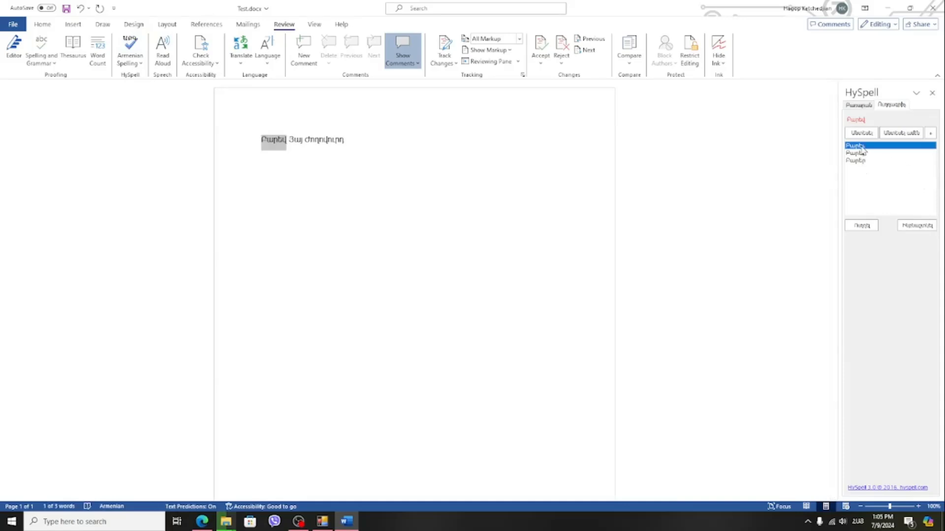
pyautogui.click(867, 225)
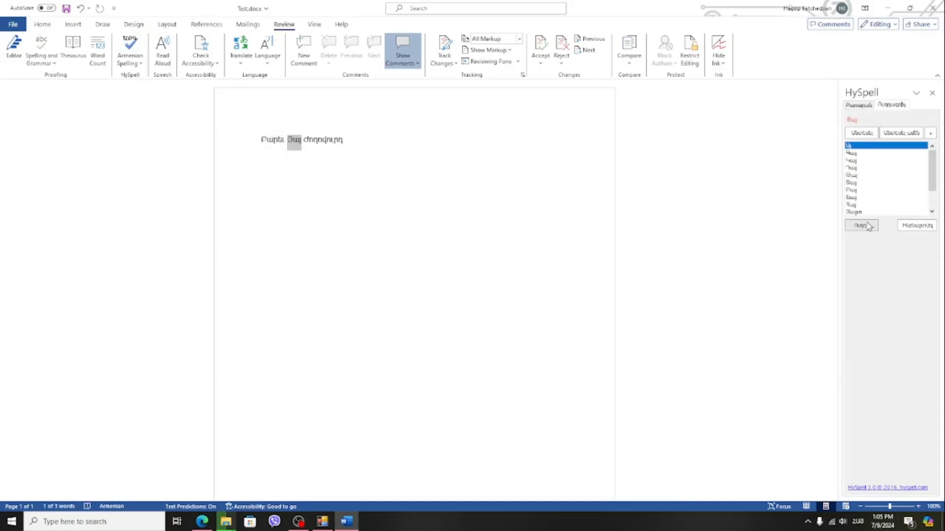
pyautogui.scroll(-2, 861, 165)
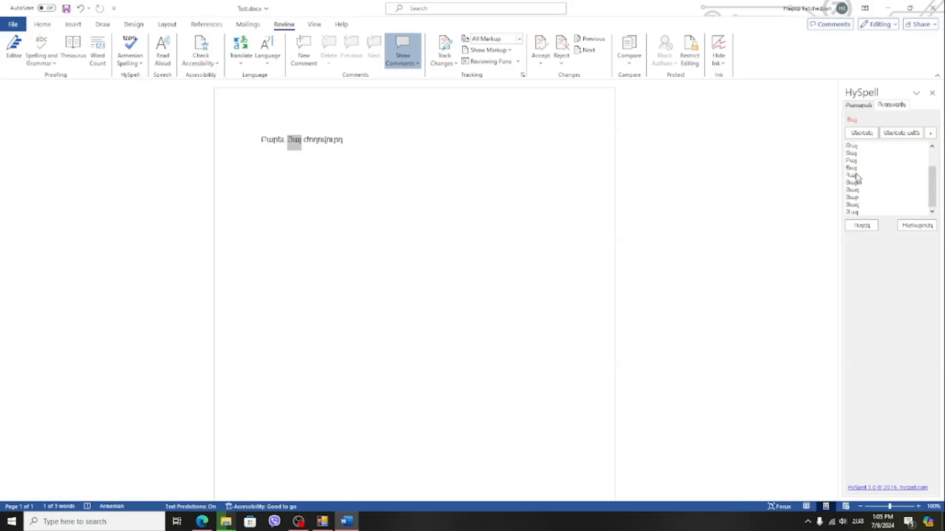
pyautogui.doubleClick(856, 175)
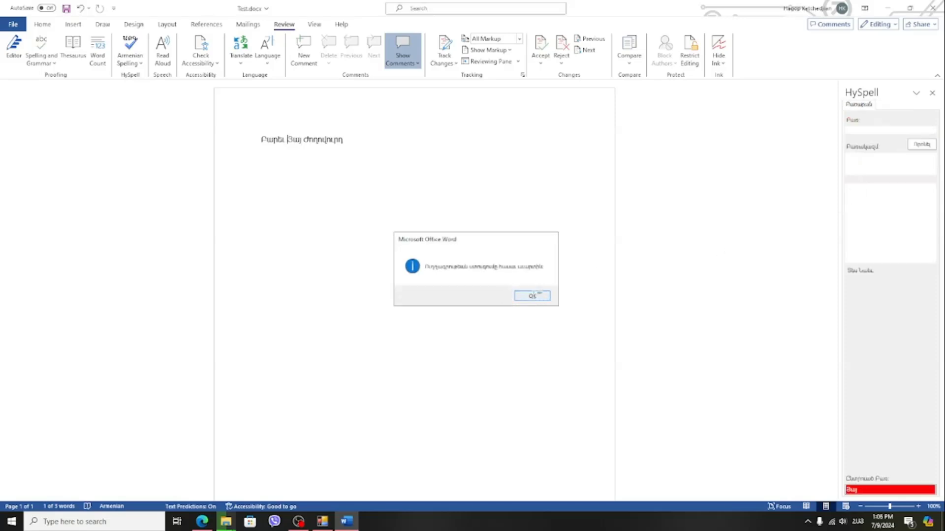
pyautogui.click(533, 296)
# Check the Armenian spelling of the sentence's last word, "Ժողովուրդ", and dismiss the message
pyautogui.moveTo(347, 142); pyautogui.dragTo(303, 142)
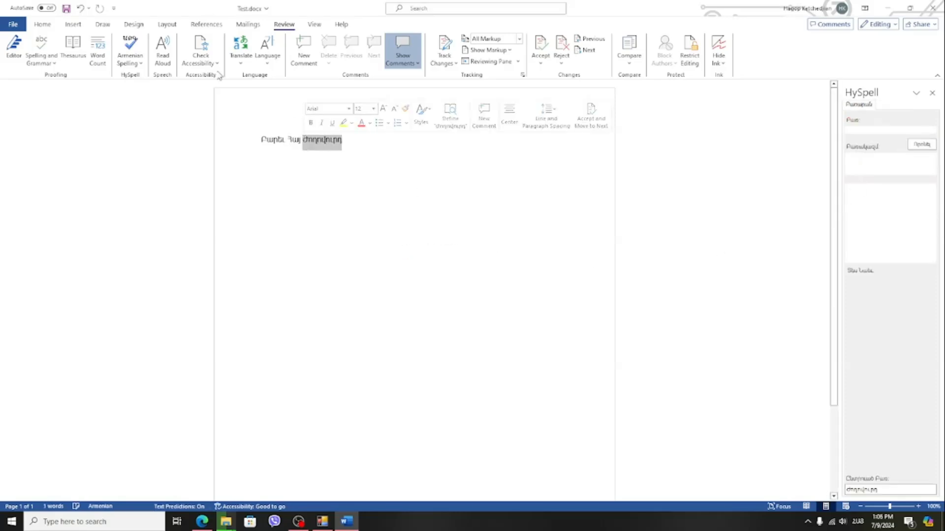
pyautogui.click(129, 46)
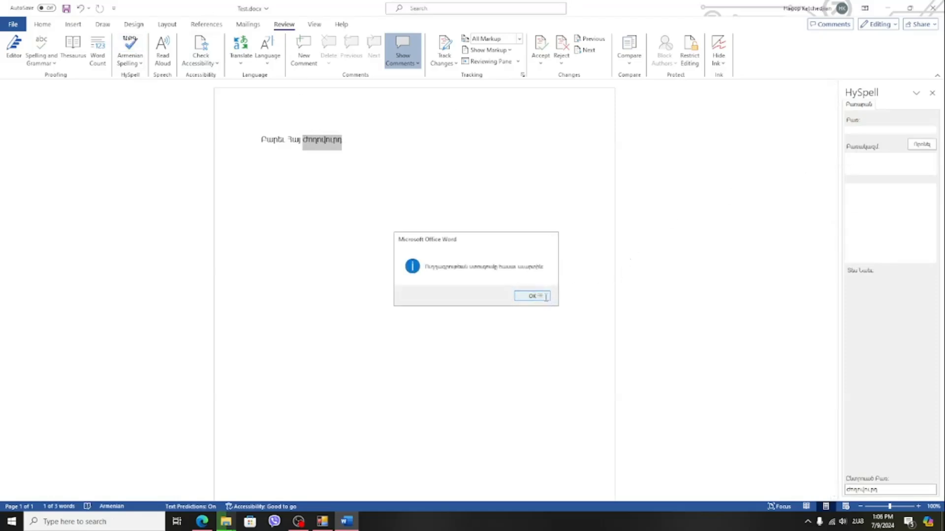
pyautogui.click(532, 296)
pyautogui.click(378, 140)
pyautogui.moveTo(379, 140); pyautogui.dragTo(260, 142)
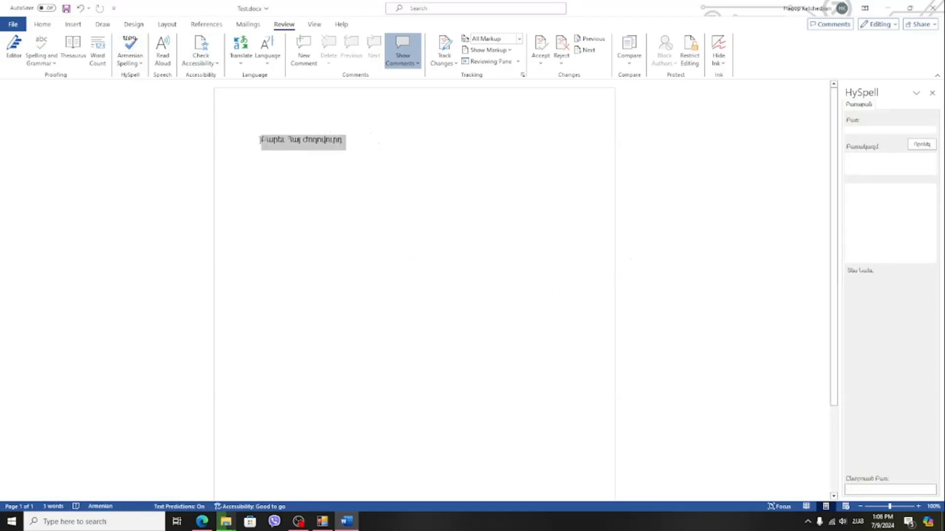
pyautogui.click(331, 156)
pyautogui.click(245, 135)
pyautogui.click(337, 141)
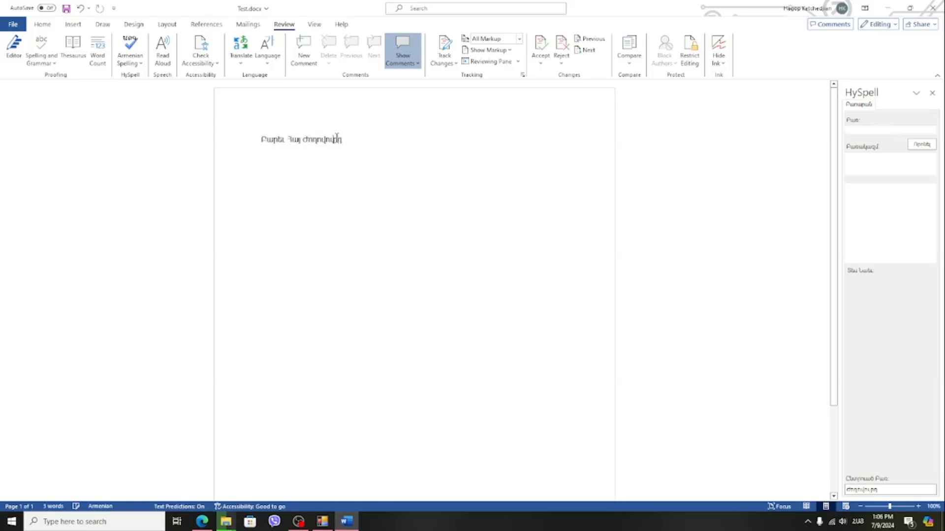
pyautogui.moveTo(343, 141); pyautogui.dragTo(273, 147)
pyautogui.click(129, 59)
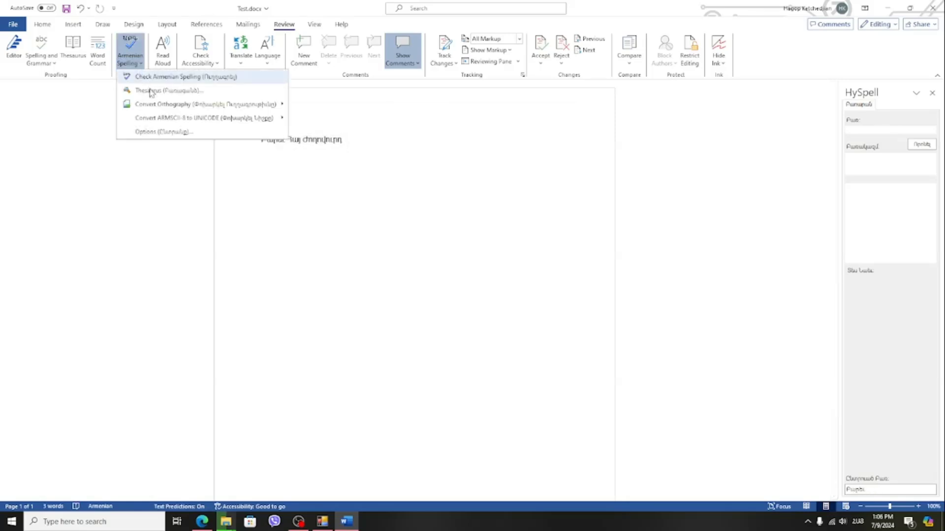
pyautogui.moveTo(152, 104)
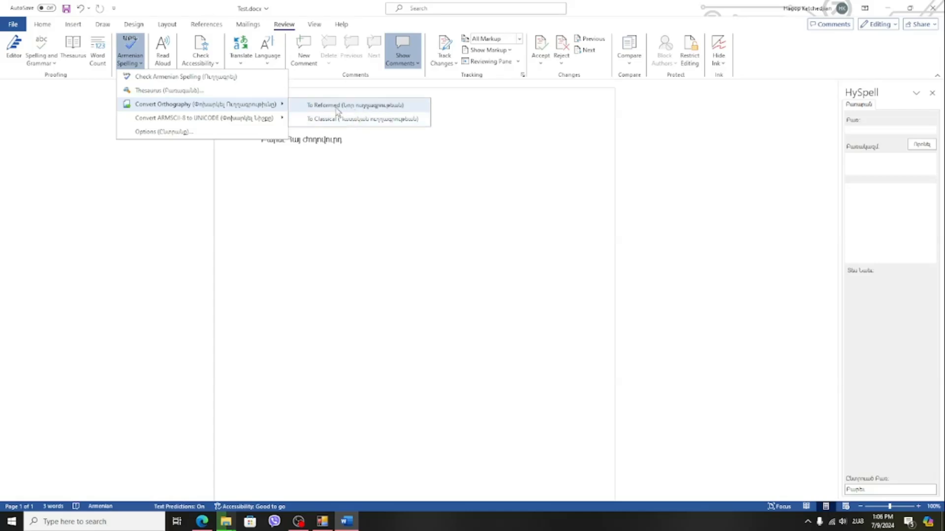
pyautogui.click(351, 124)
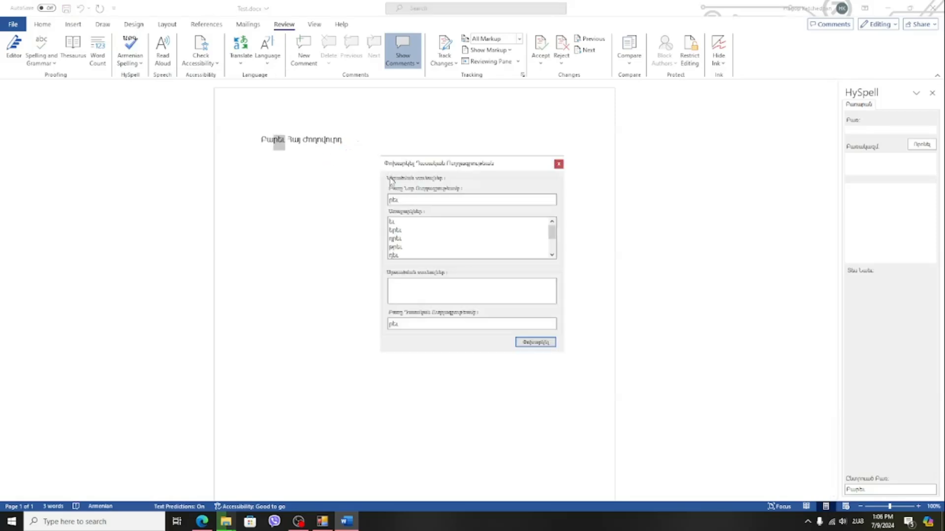
pyautogui.click(559, 163)
# Recheck the Armenian spelling of the whole corrected sentence and dismiss the message
pyautogui.doubleClick(336, 140)
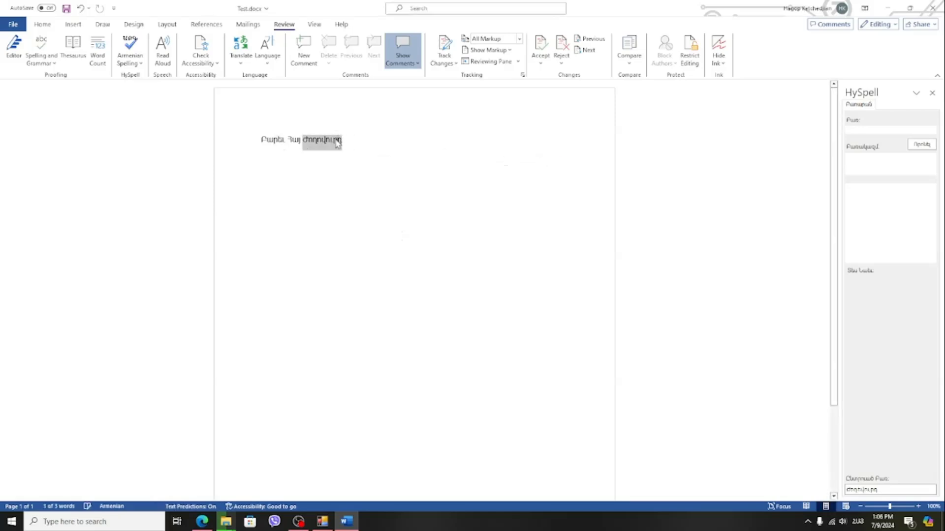
pyautogui.moveTo(360, 141); pyautogui.dragTo(230, 129)
pyautogui.click(130, 46)
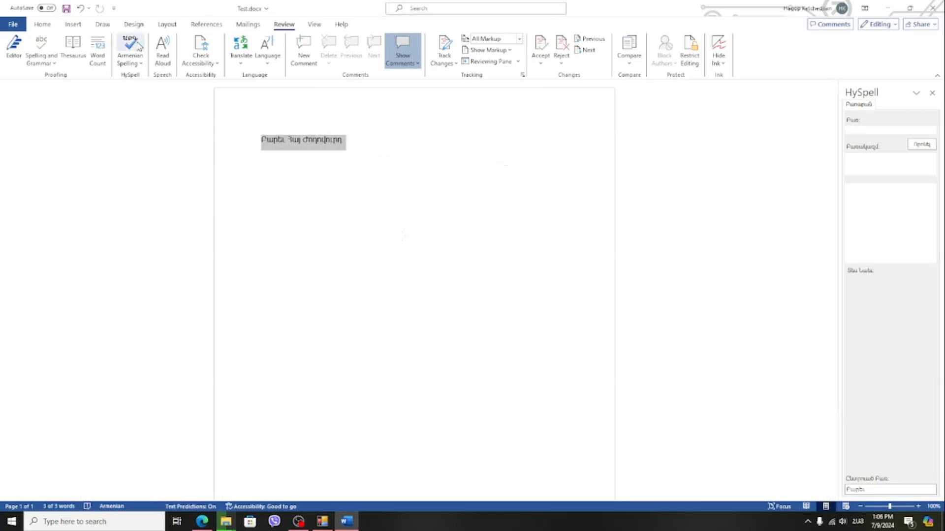
pyautogui.click(541, 296)
# Convert the whole selected sentence to Classical orthography, dismiss the message and deselect the text
pyautogui.click(130, 49)
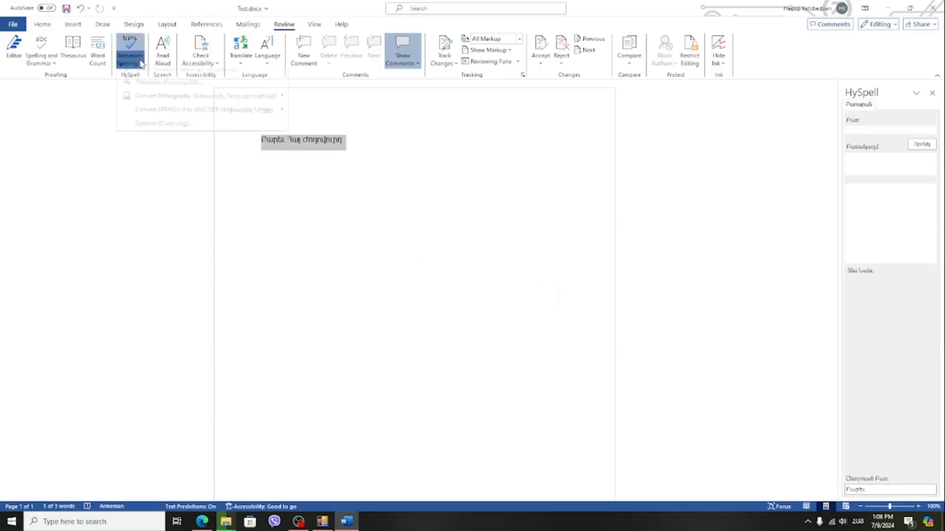
pyautogui.moveTo(246, 105)
pyautogui.click(368, 123)
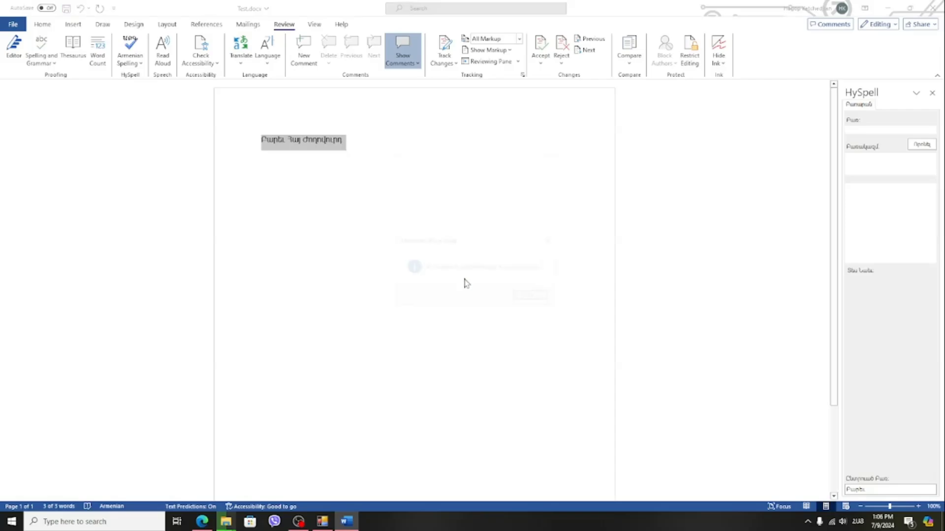
pyautogui.click(541, 295)
pyautogui.click(353, 153)
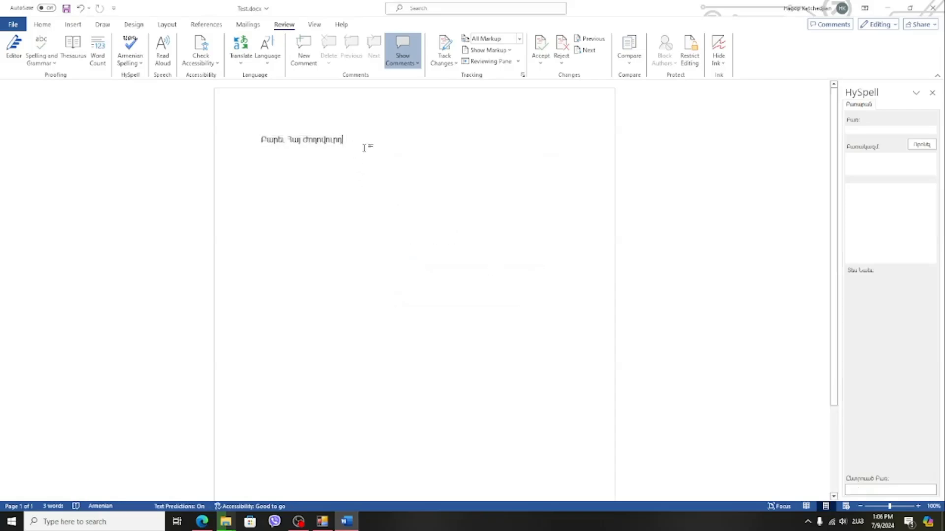